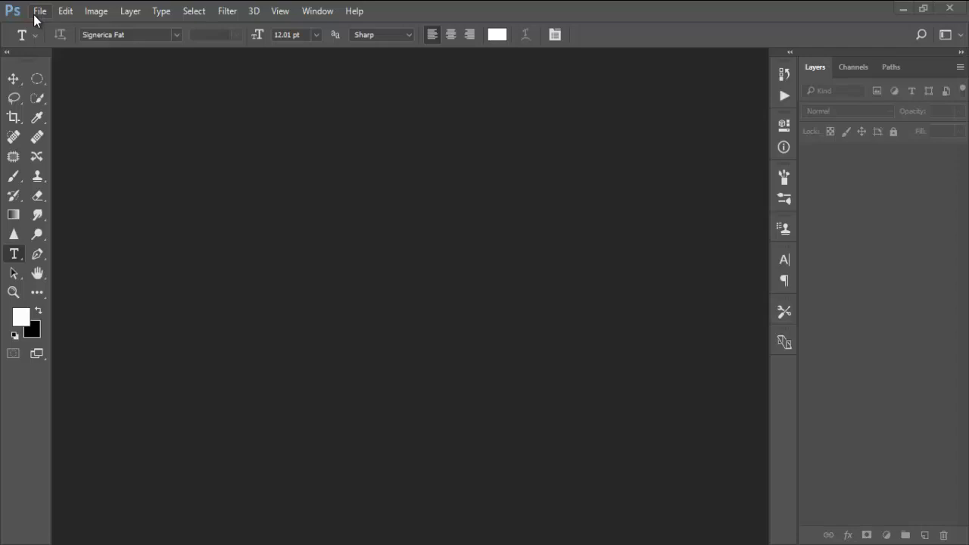
Step: Start a new 2560 × 1440 px, 300 ppi document from File > New
left_click(35, 12)
left_click(724, 6)
left_click(39, 12)
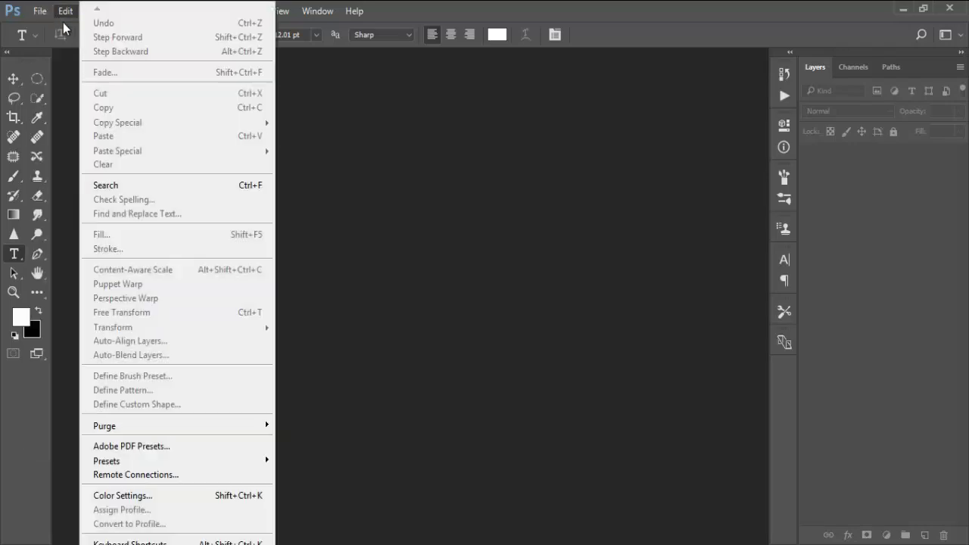
left_click(53, 29)
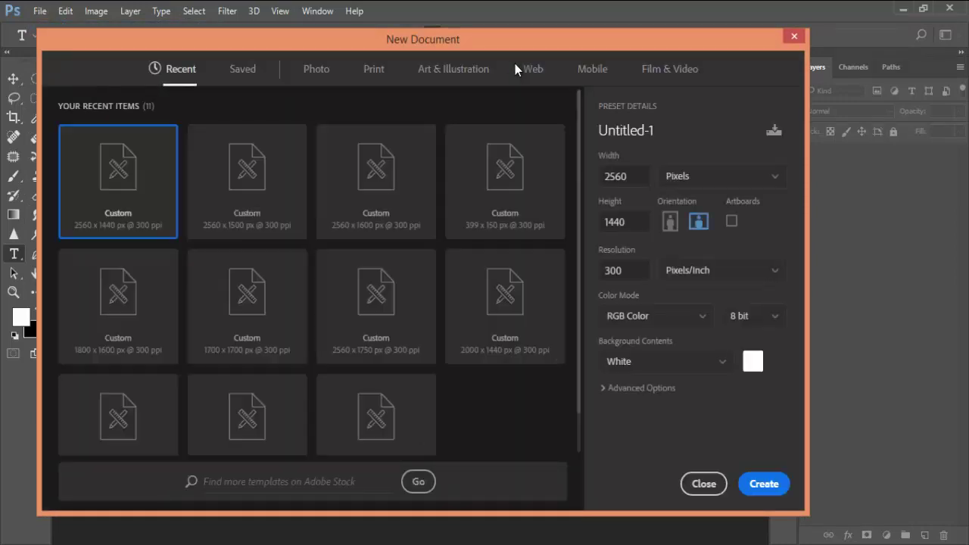
double_click(642, 175)
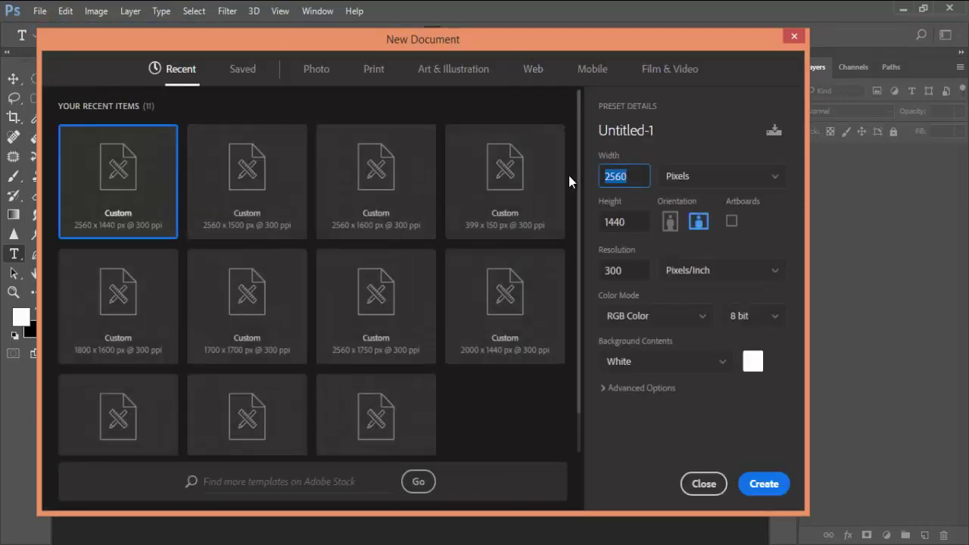
key("Tab")
double_click(637, 173)
Step: Name the new document 'Photoshop logo' and create it
left_click(688, 131)
double_click(688, 131)
key("BackSpace")
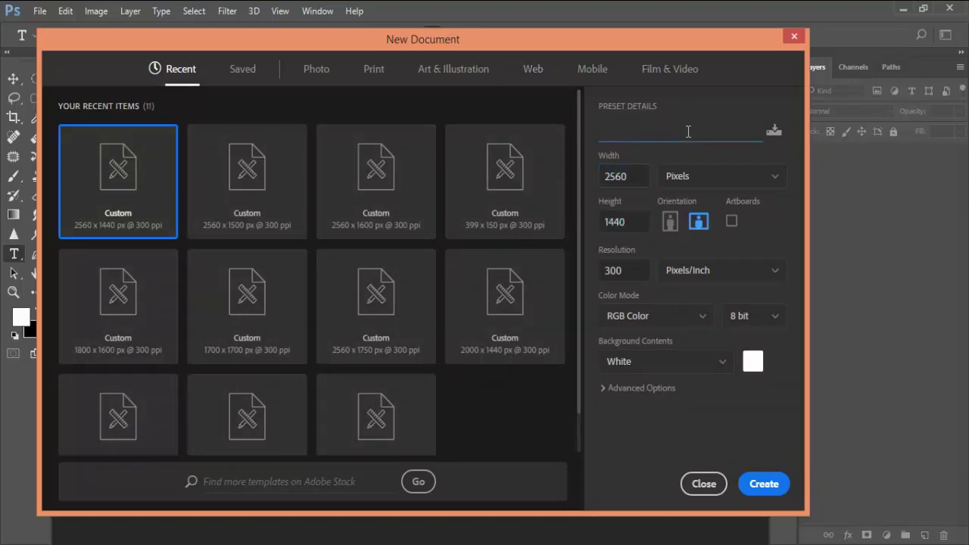
type("Photto")
key("BackSpace")
key("BackSpace")
type("shop ")
type("lo")
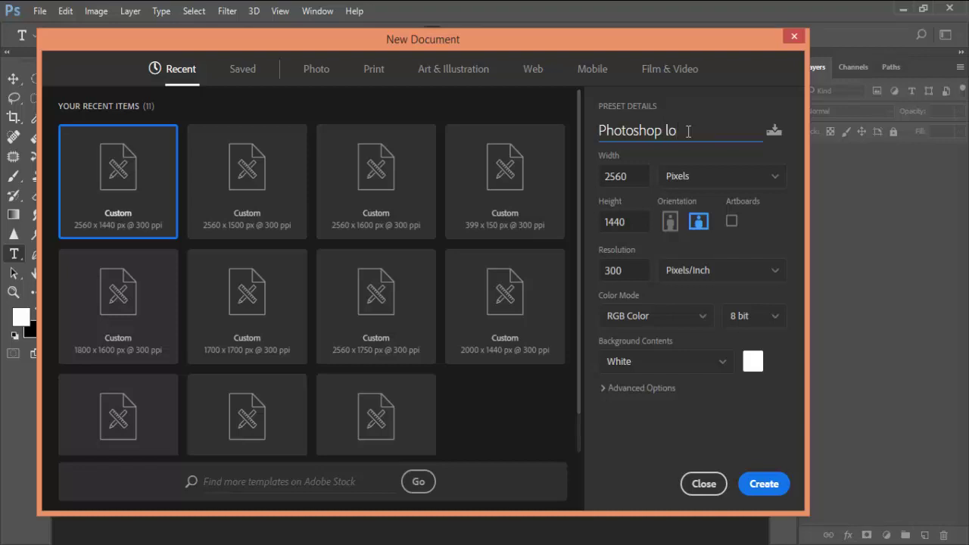
type("go")
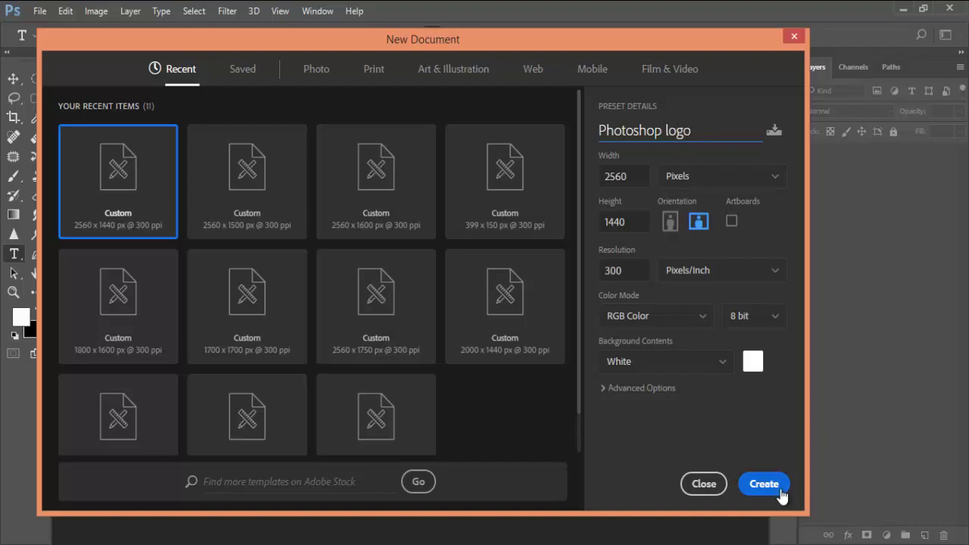
left_click(780, 495)
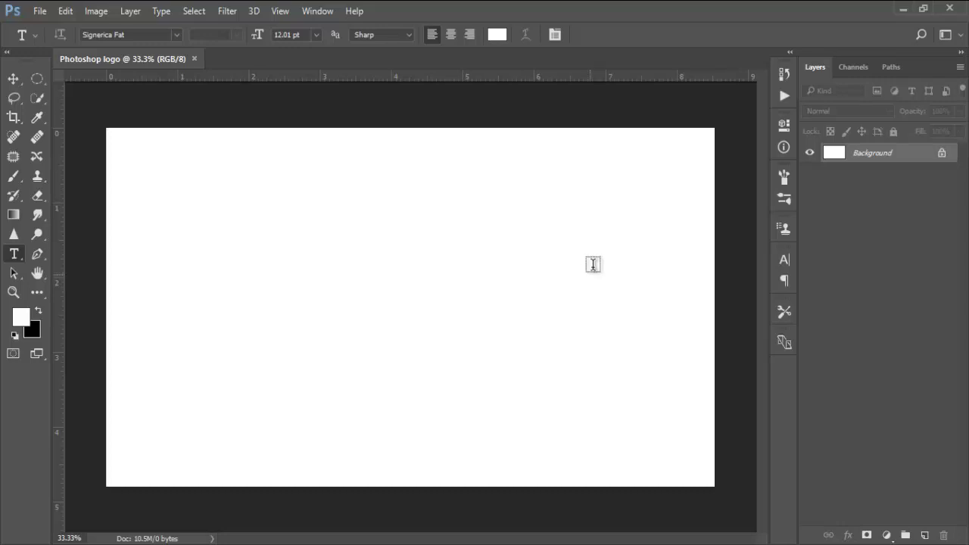
Step: Add a Solid Color fill layer set to #171717 across the whole canvas
left_click(886, 534)
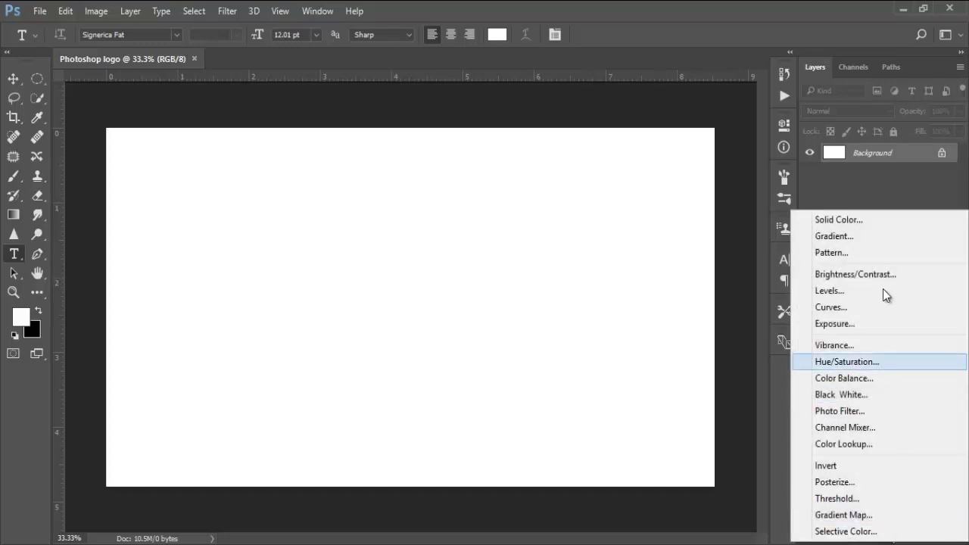
left_click(878, 221)
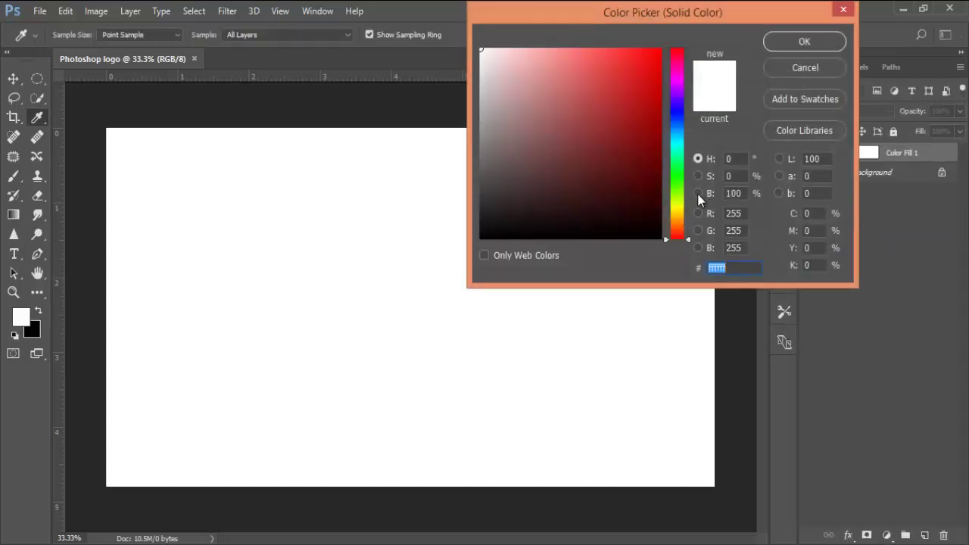
mouse_move(519, 199)
left_mouse_down()
mouse_move(422, 234)
mouse_move(480, 222)
left_mouse_up()
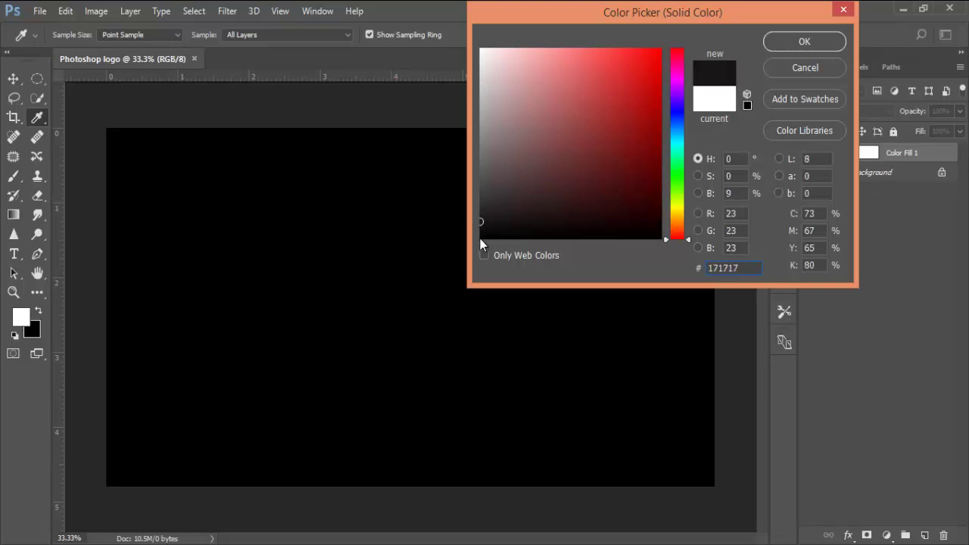
left_click(821, 44)
key("t")
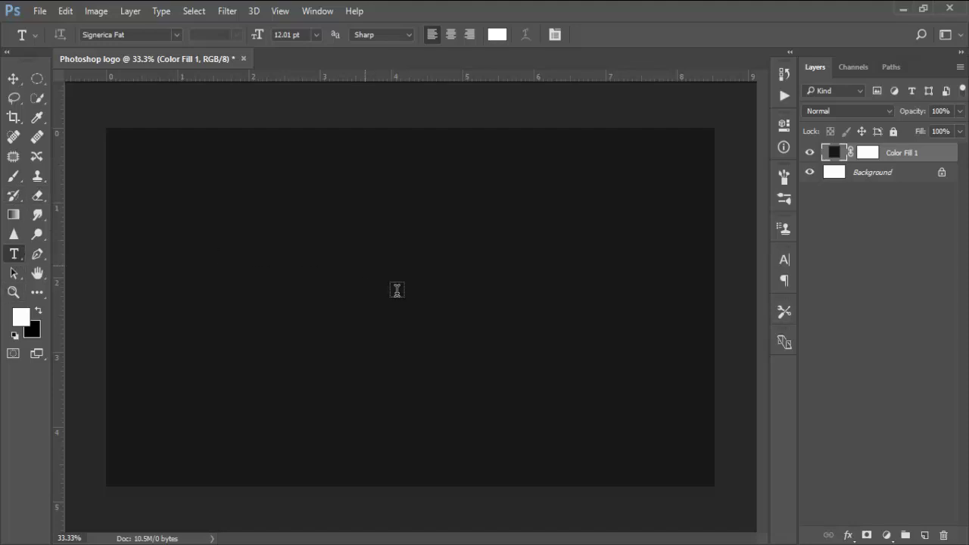
Step: Type the name line in white near the canvas centre and commit it
left_click(405, 273)
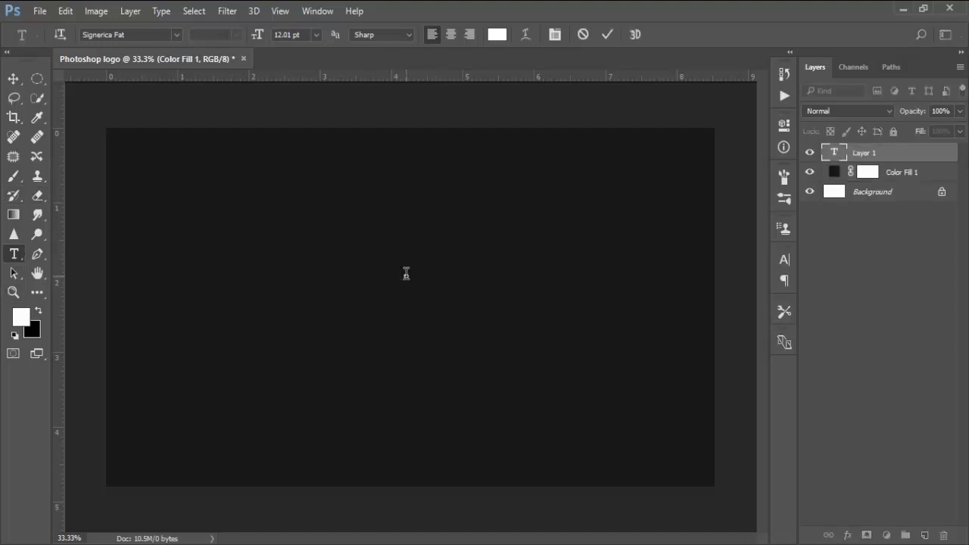
type("Photosho")
type(" tut")
type("orials")
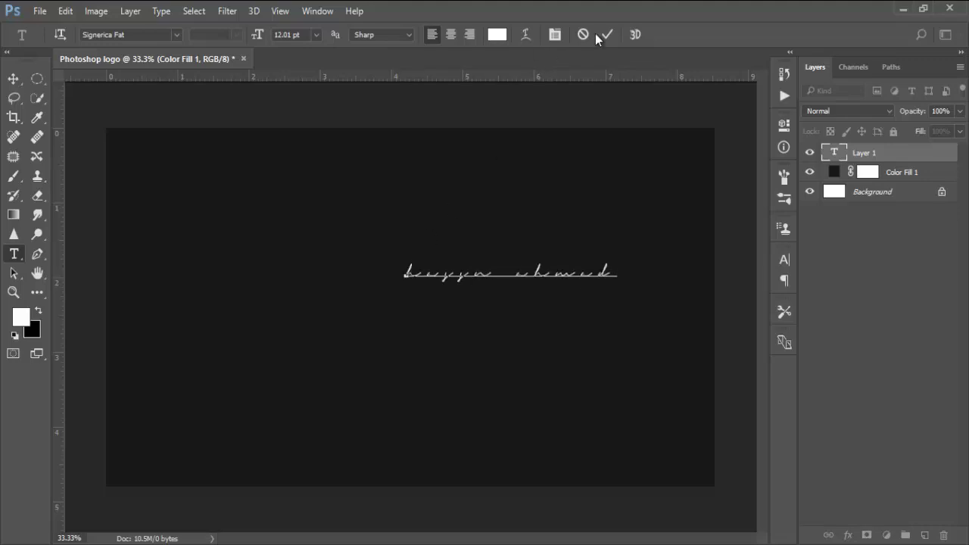
left_click(607, 34)
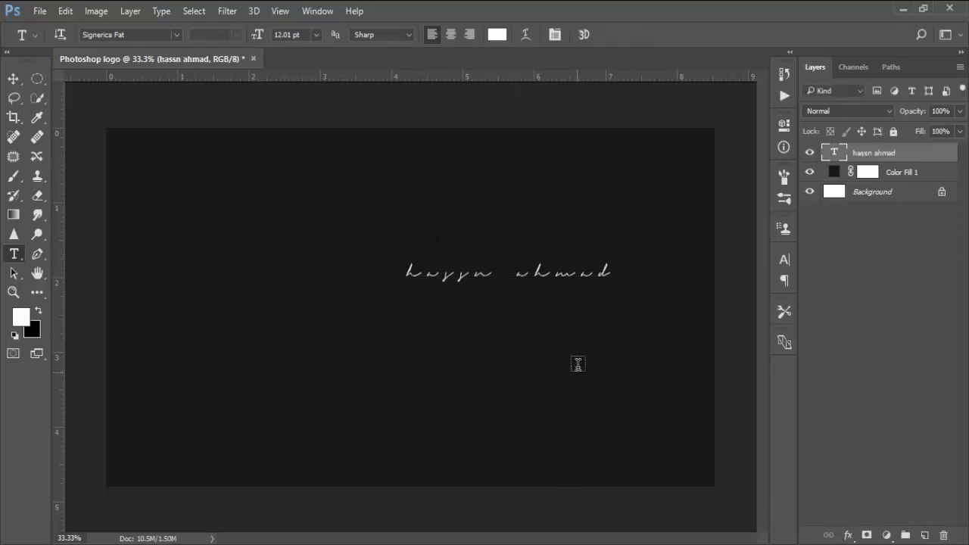
Step: Set the name text to Signerica Fat at 20.01 pt with tracking 0
left_click(556, 35)
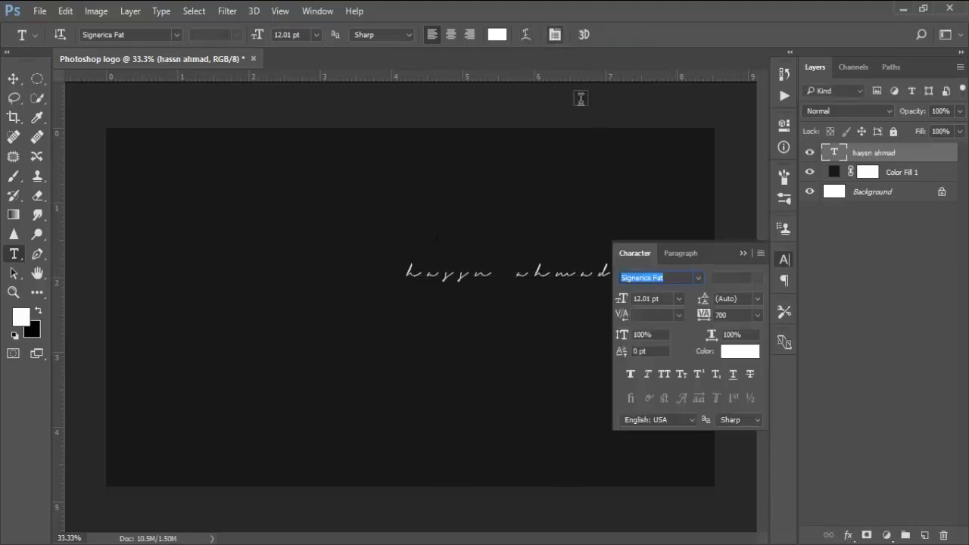
left_click(691, 277)
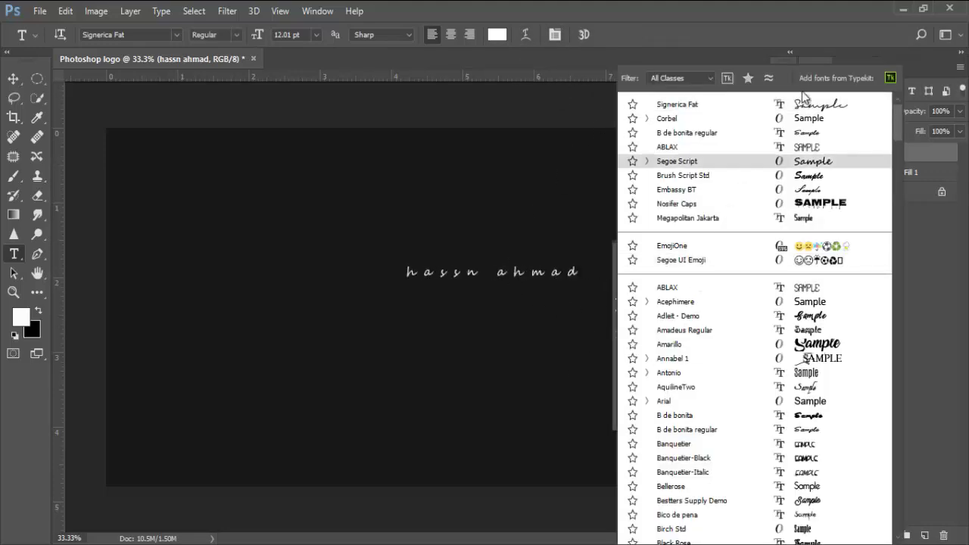
key("Down")
key("Down")
key("Down")
key("Down")
key("Down")
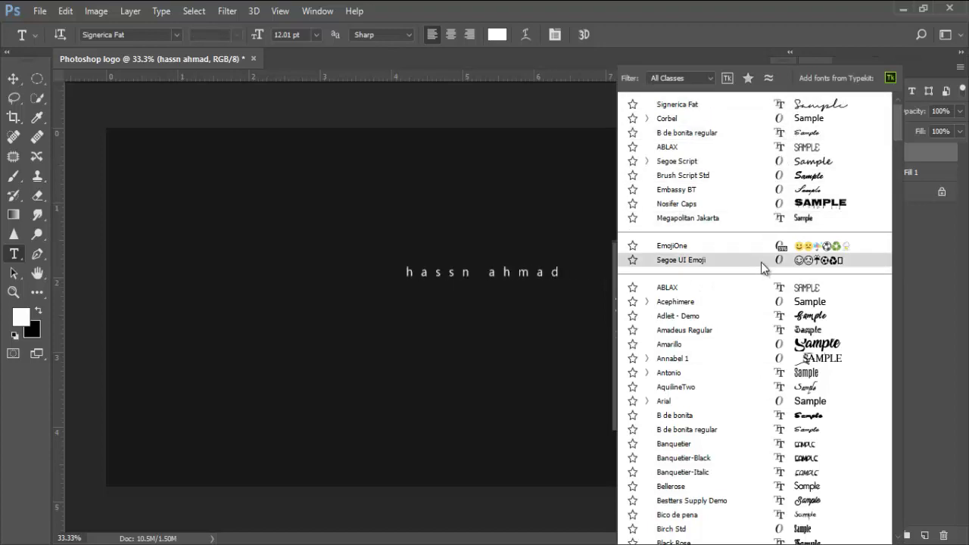
key("Down")
key("Down")
key("Down")
key("Down")
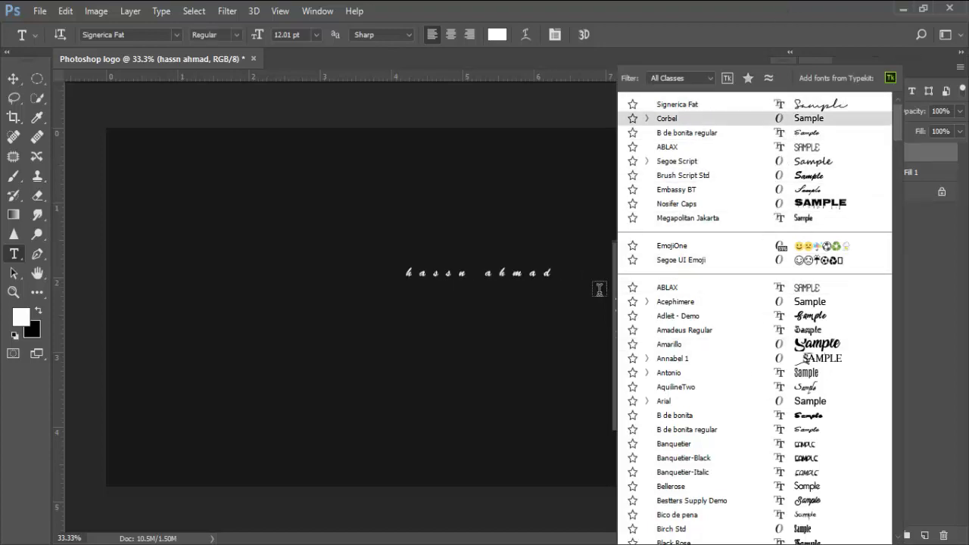
left_click(747, 110)
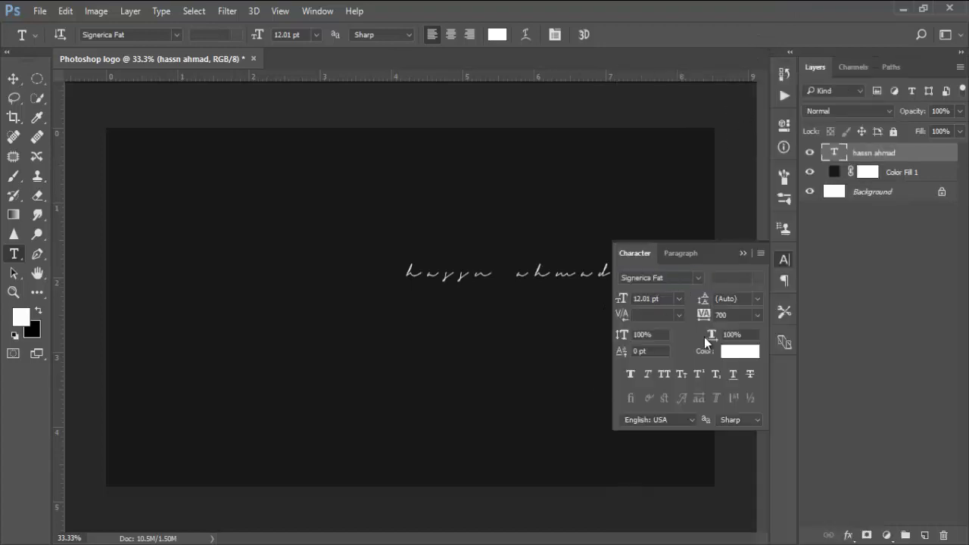
left_click_drag(705, 324, 666, 324)
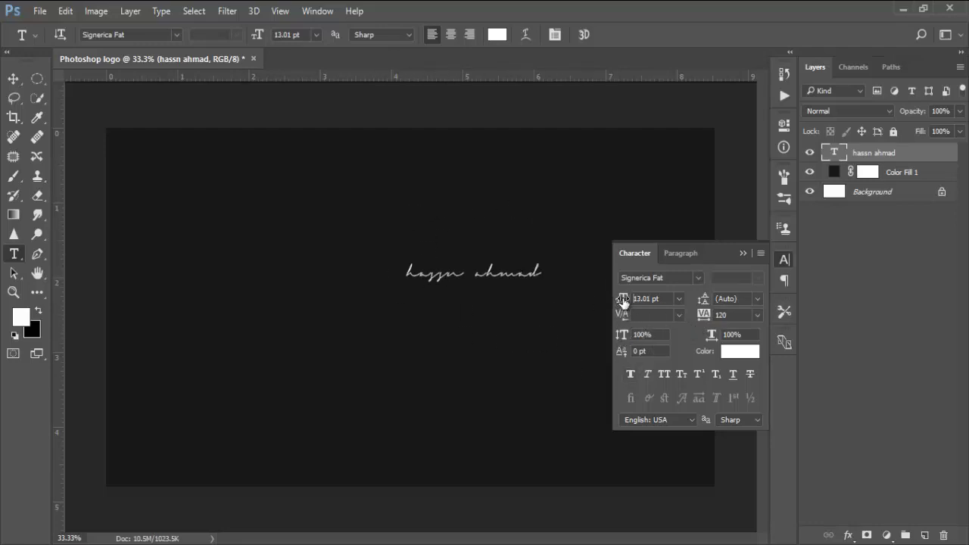
left_click_drag(621, 303, 636, 302)
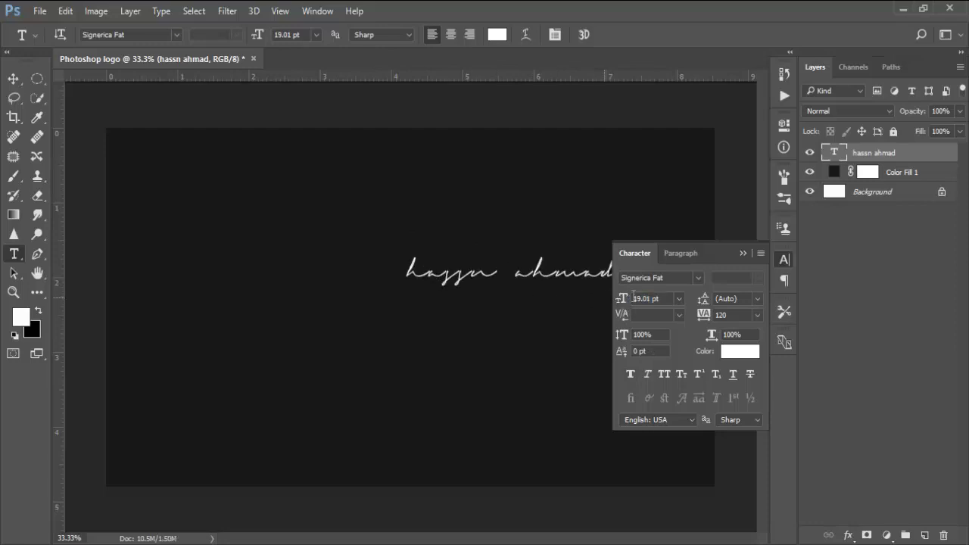
left_click_drag(703, 315, 702, 316)
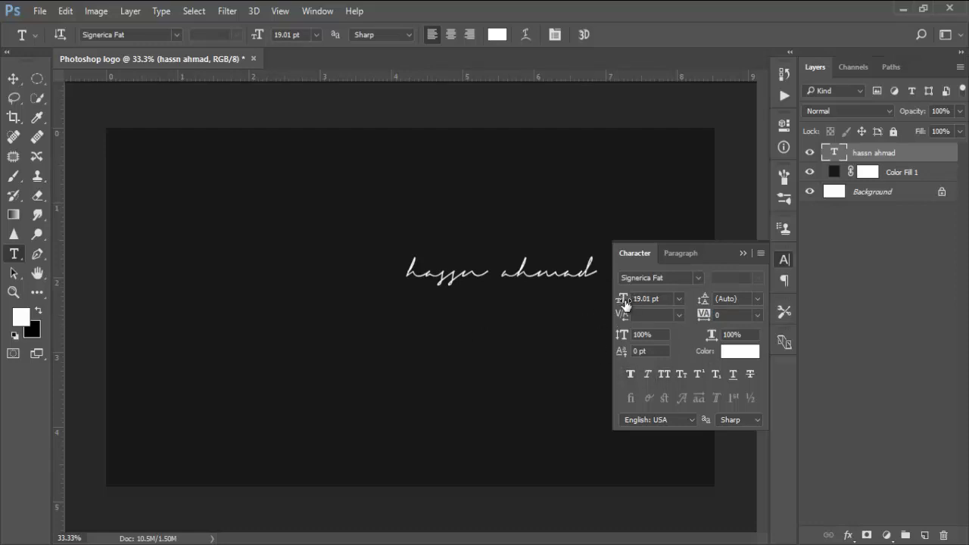
left_click_drag(625, 302, 625, 303)
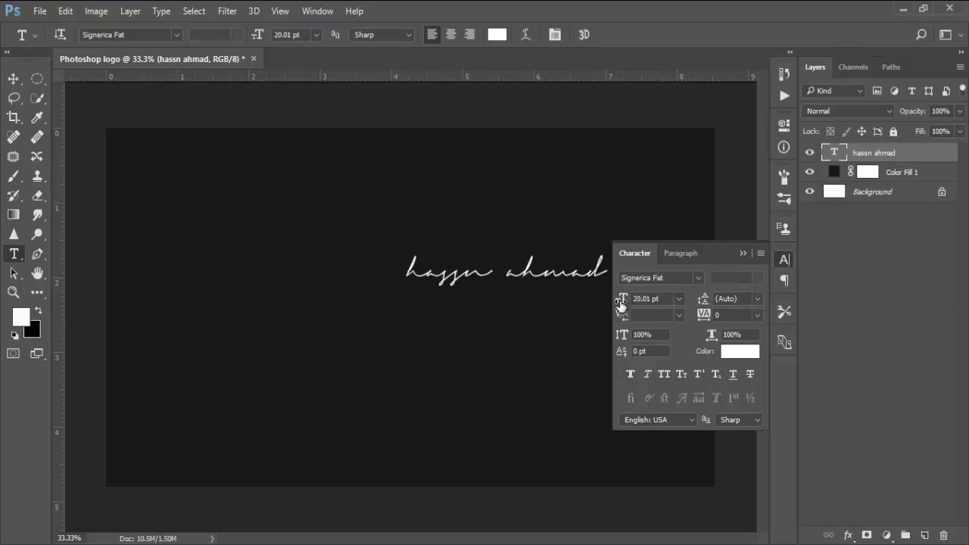
left_click(742, 253)
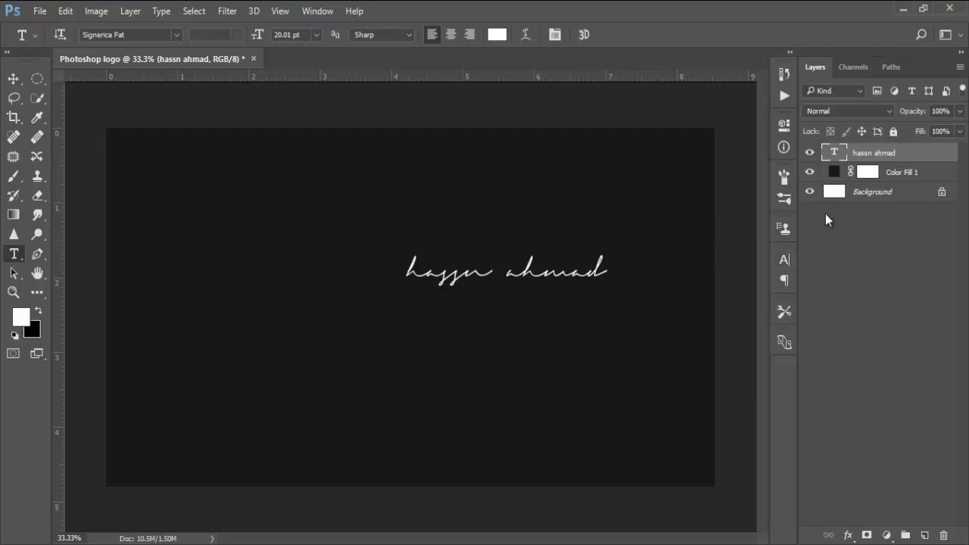
Step: Type a second text line, 'production', just below the name and commit it
left_click(12, 80)
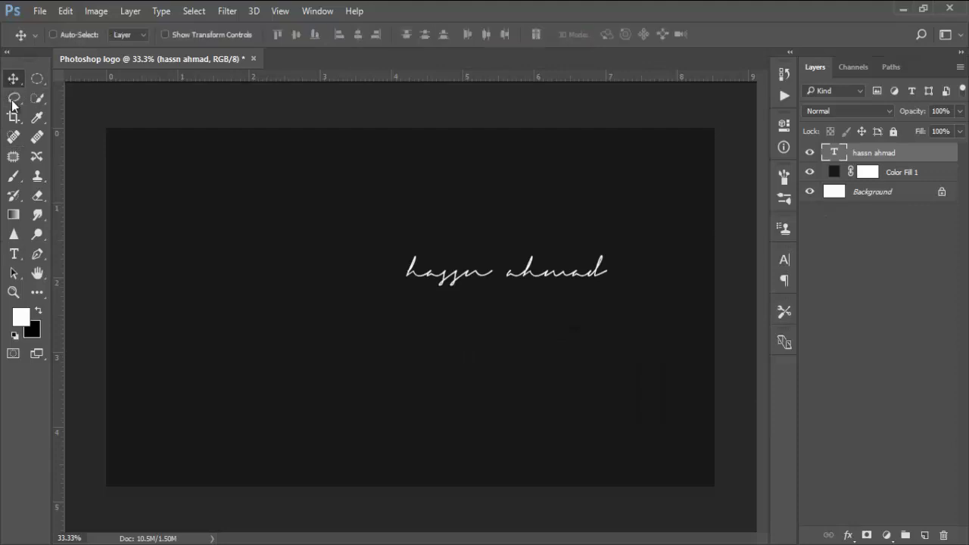
left_click(14, 254)
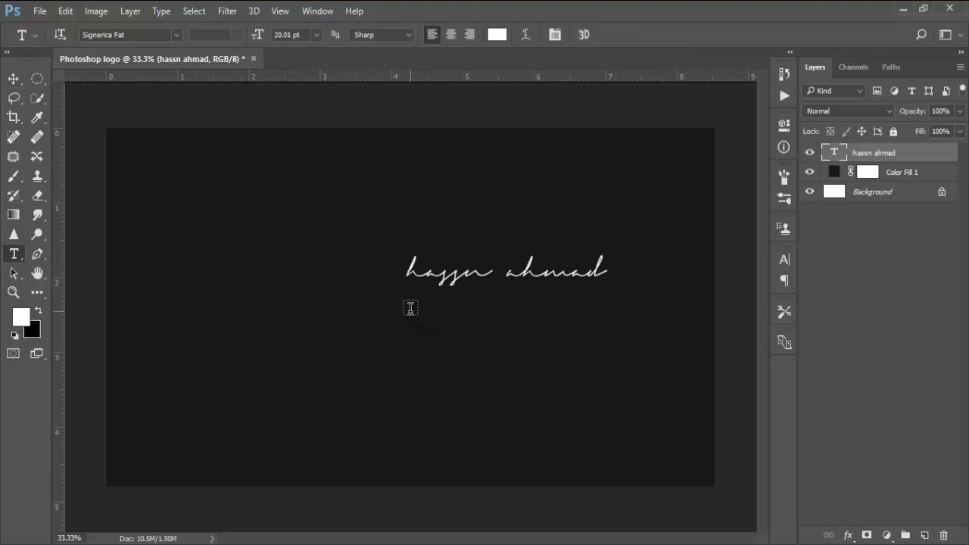
left_click(409, 308)
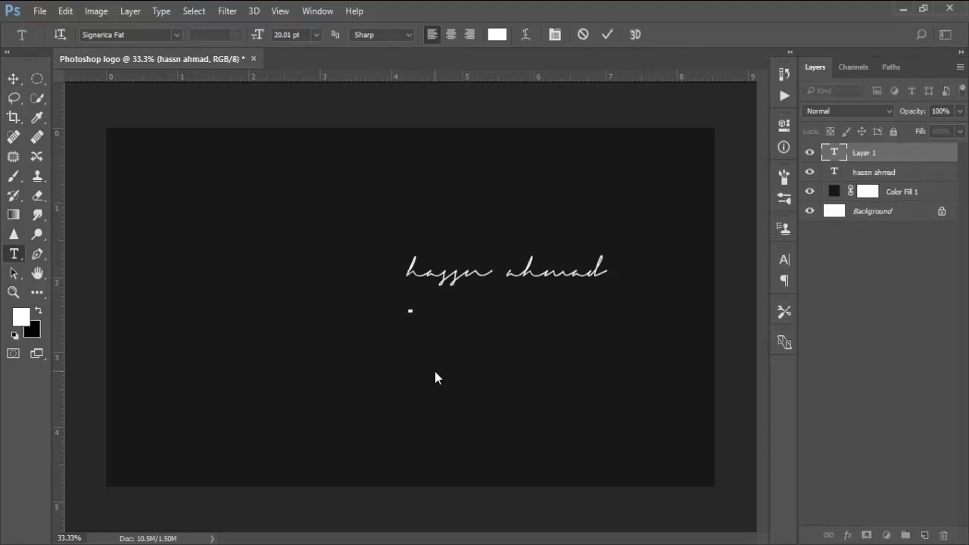
type("p")
type("-ra")
type("disecti")
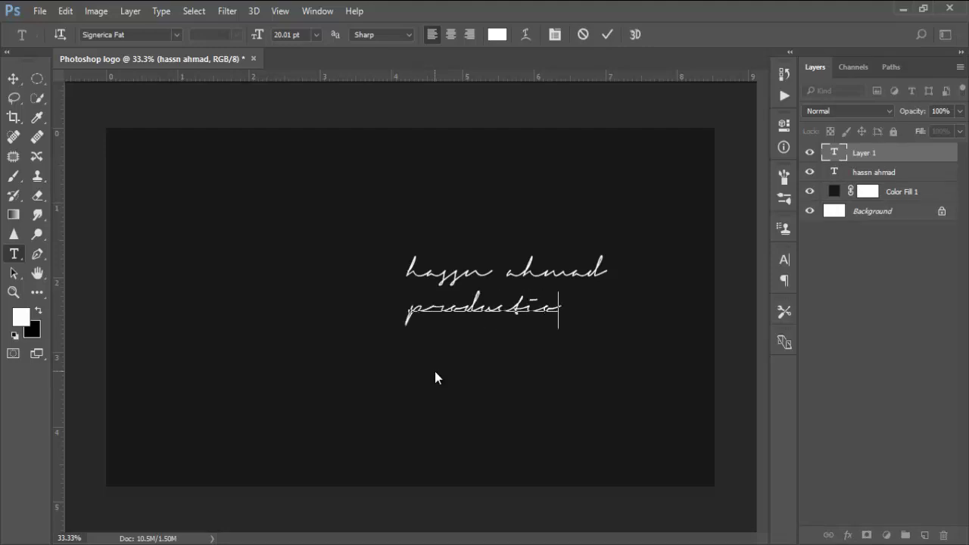
type("ons")
left_click(609, 35)
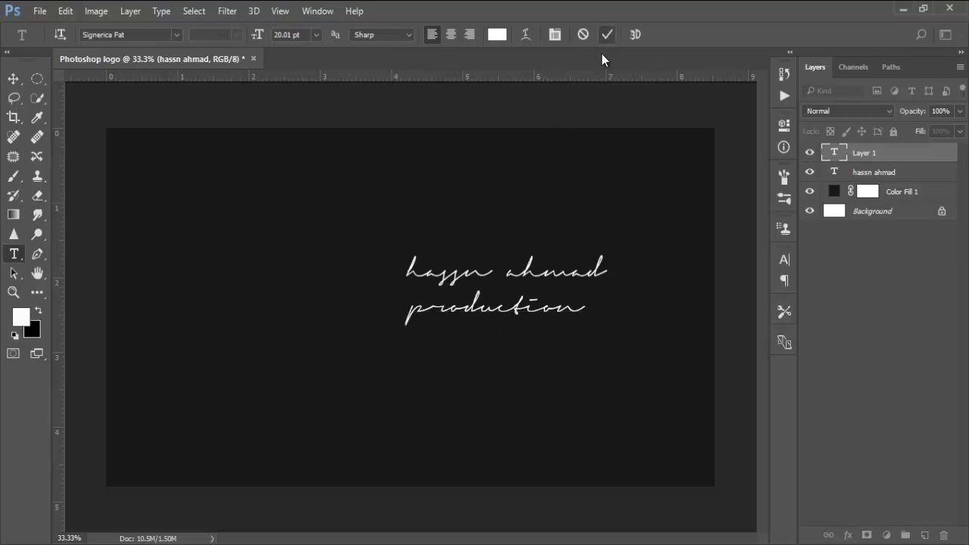
left_click(559, 39)
Step: Switch the production line to Corbel in all caps with 340 tracking
left_click(689, 278)
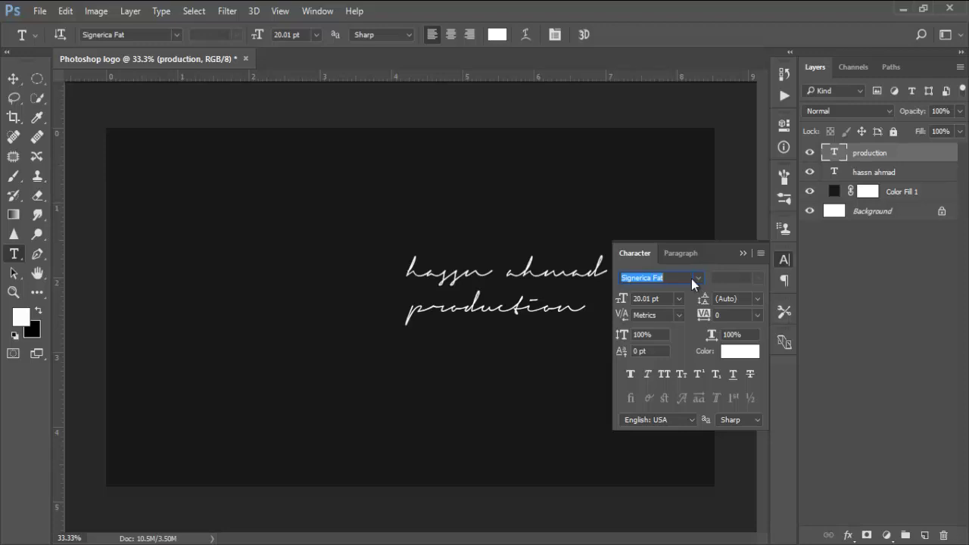
left_click(695, 278)
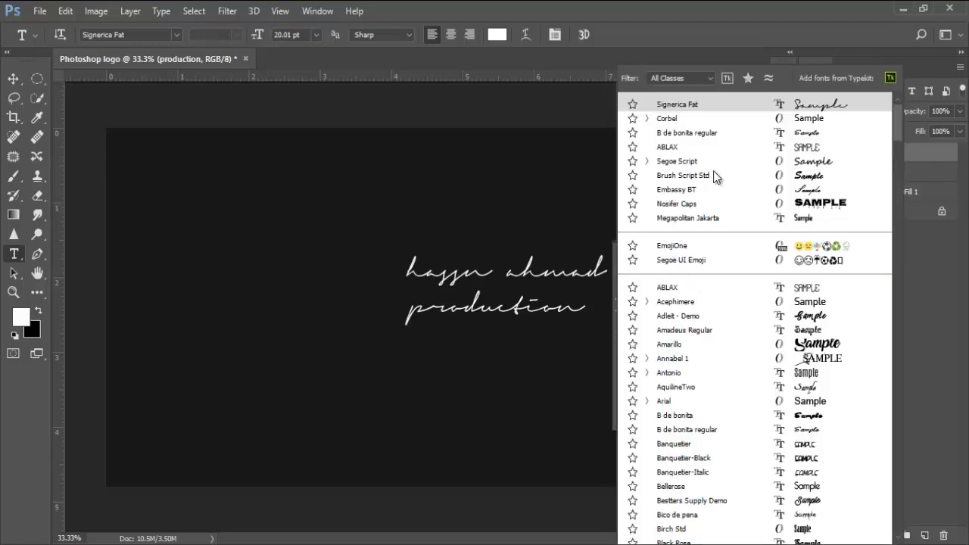
left_click(792, 120)
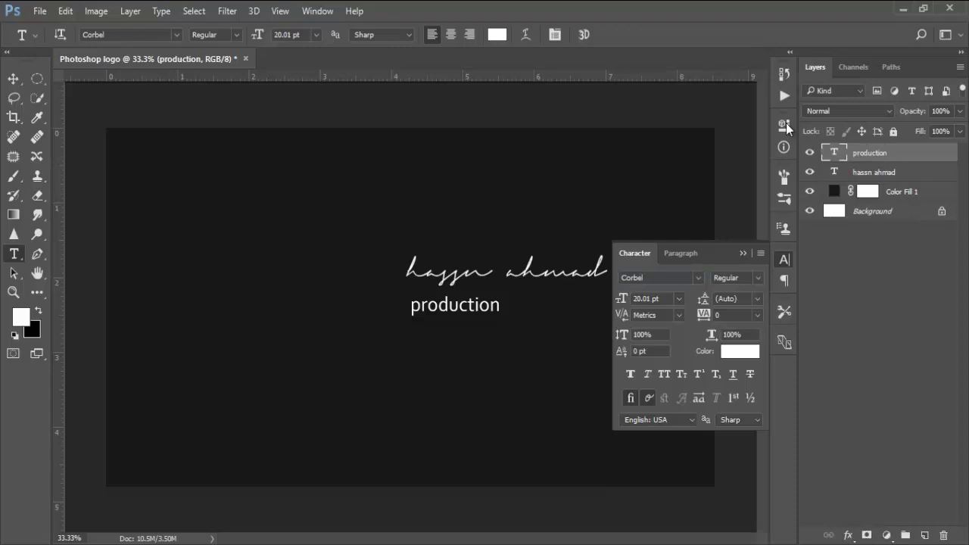
left_click(666, 375)
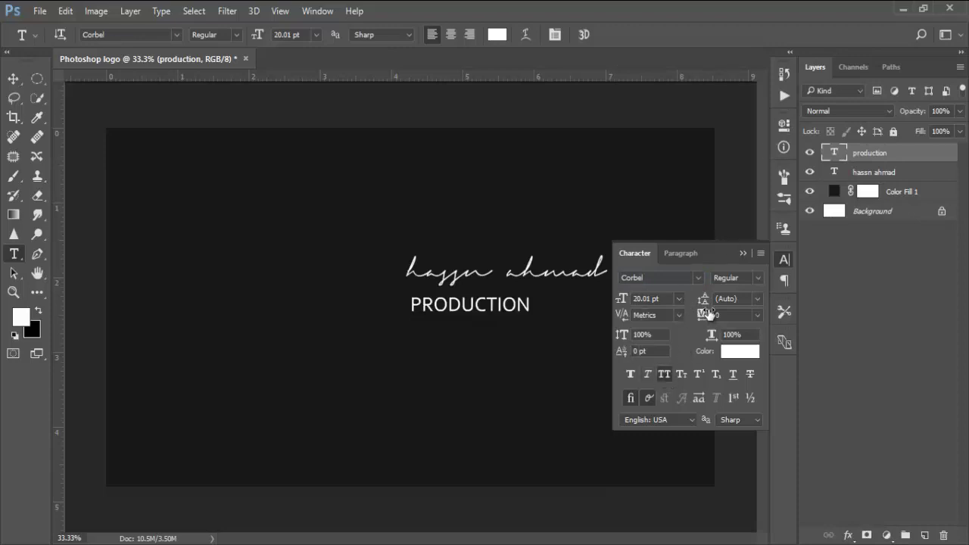
left_click(705, 315)
type("340")
key("Return")
Step: Shrink PRODUCTION to 13.01 pt, widen tracking to 1040, and nudge it into place
left_click_drag(626, 302, 622, 306)
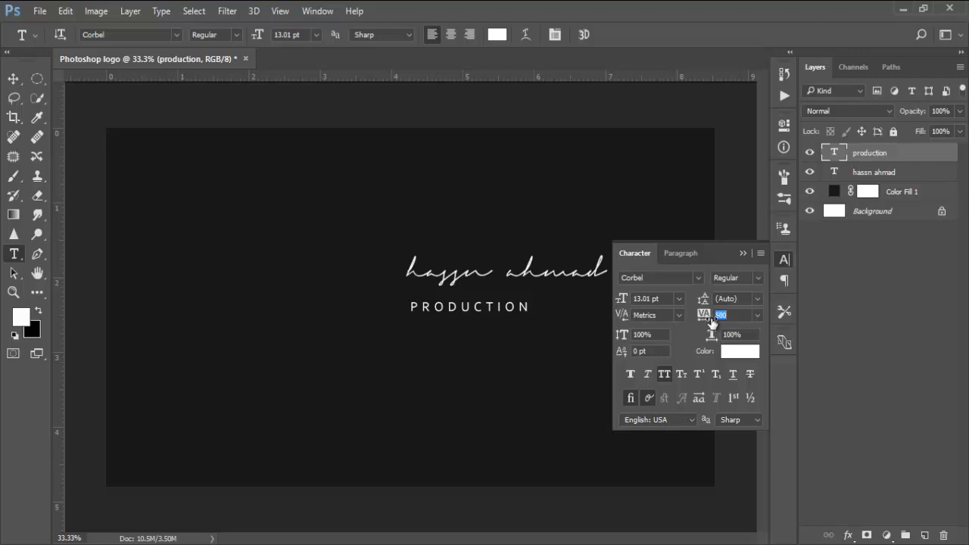
left_click_drag(704, 321, 706, 318)
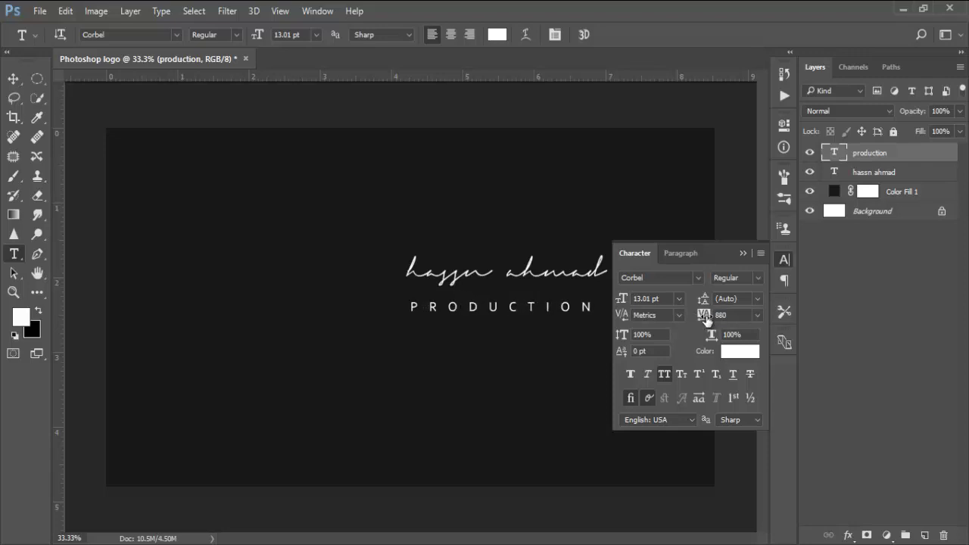
left_click(499, 310, "alt")
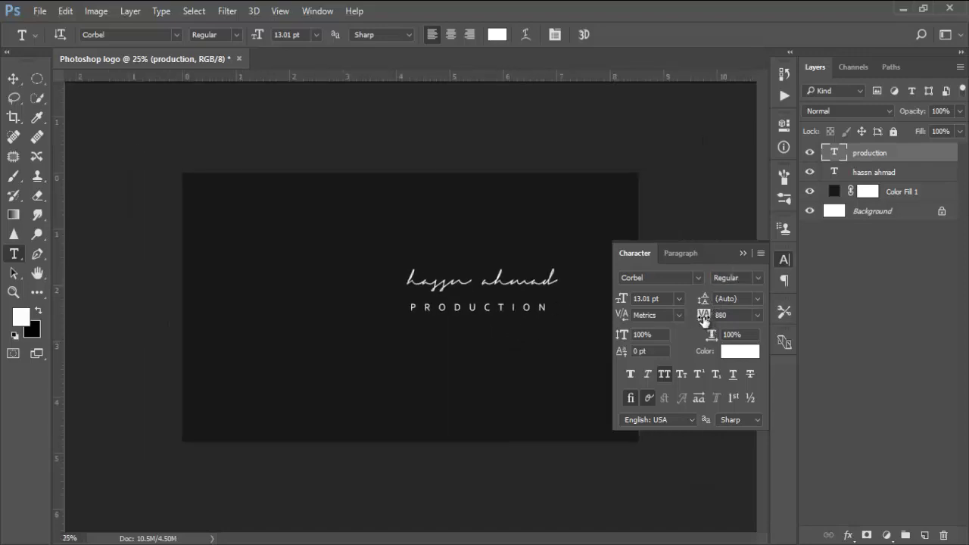
left_click_drag(704, 317, 709, 320)
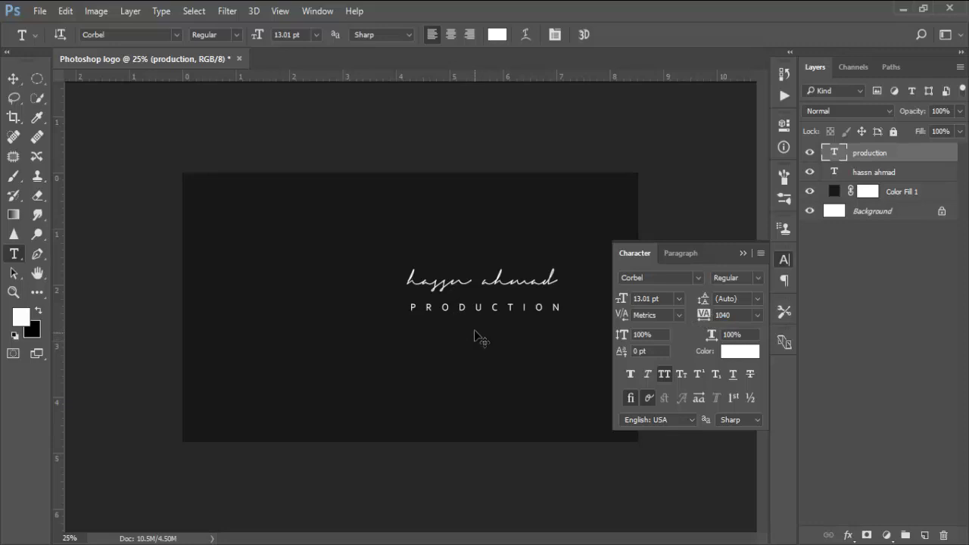
left_click_drag(474, 330, 469, 329)
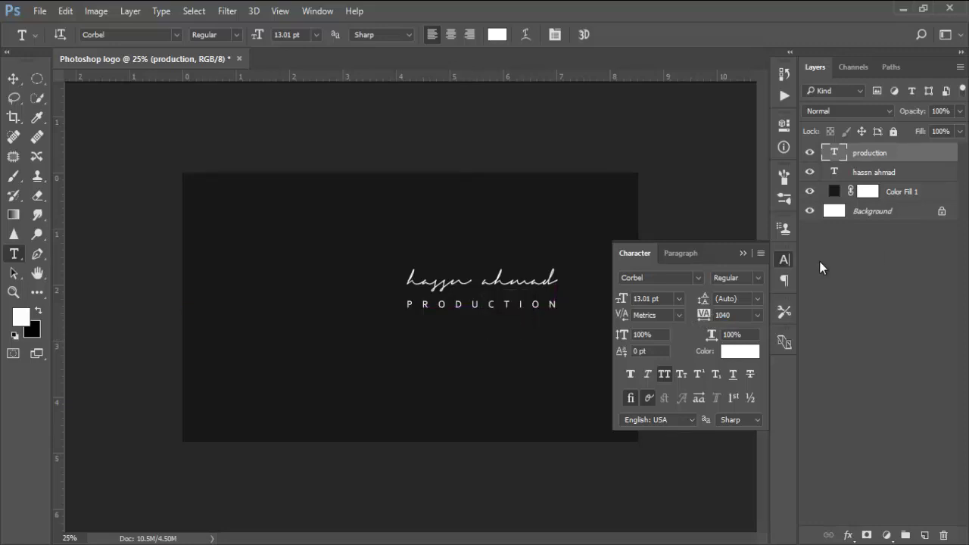
left_click(742, 252)
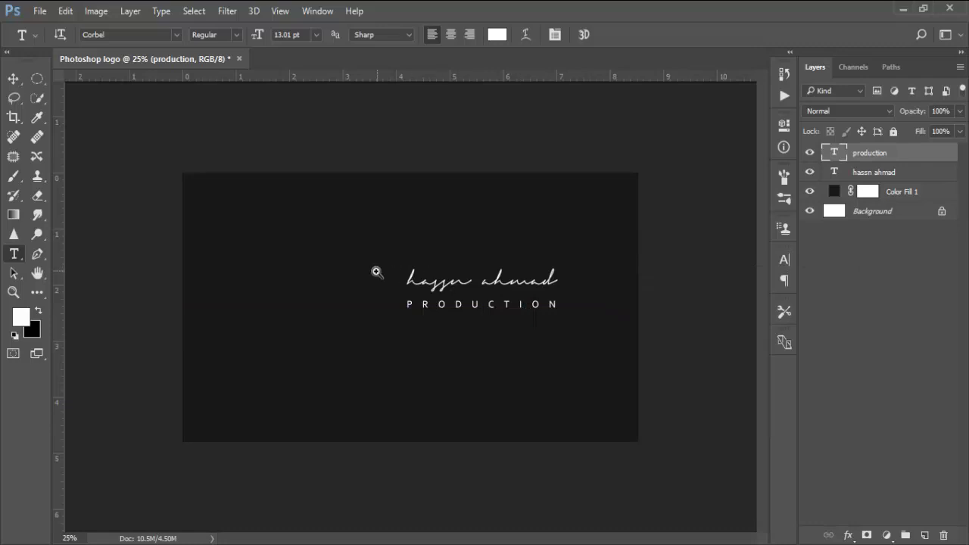
key("ctrl+plus")
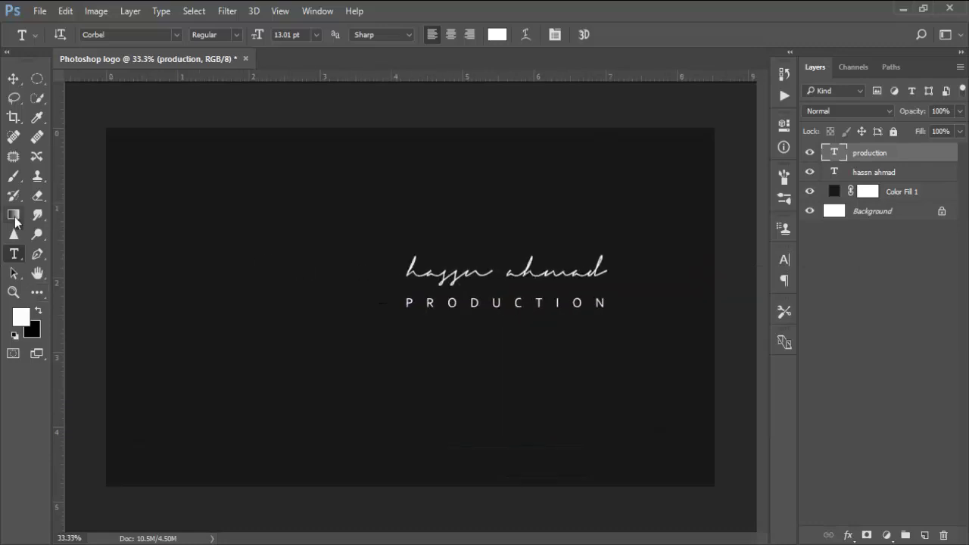
Step: Draw a rounded rectangle with 10 px corners to the left of the logo text
left_click(37, 292)
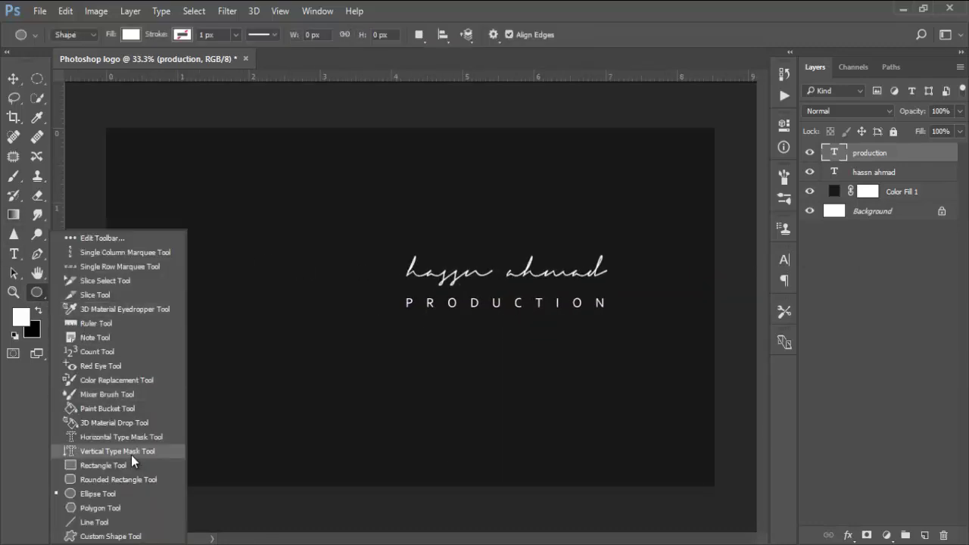
left_click(119, 479)
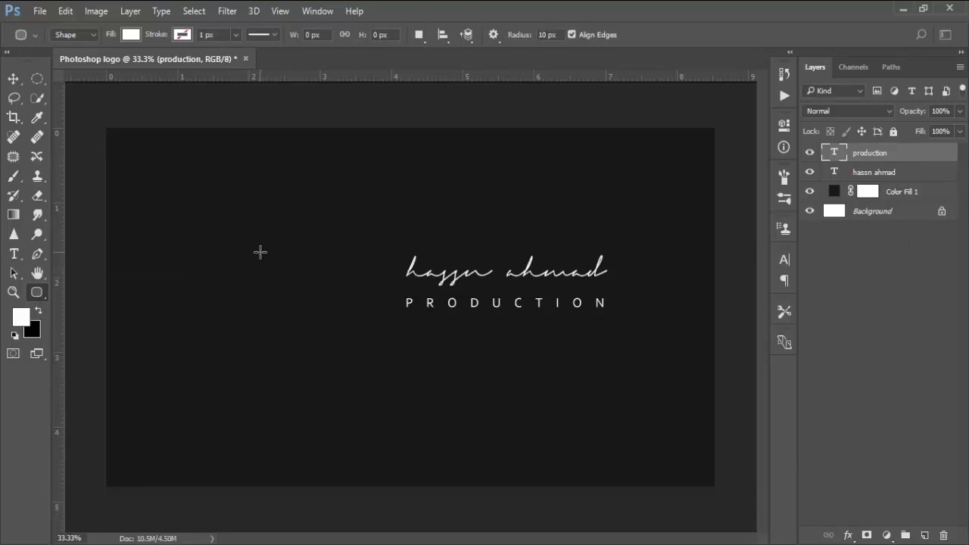
left_click_drag(259, 259, 351, 315)
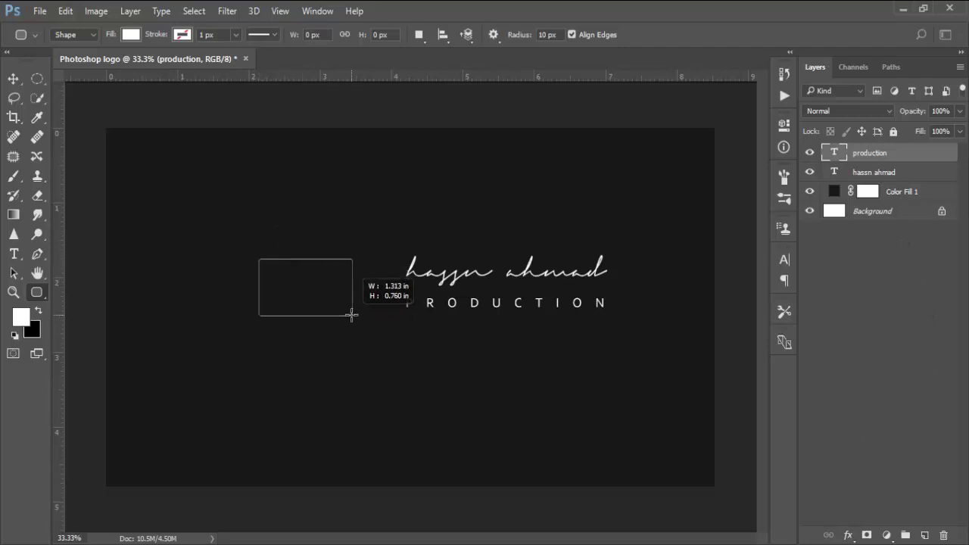
Step: Give the rounded rectangle no fill and an 18.33 px white stroke
left_click_drag(351, 315, 352, 317)
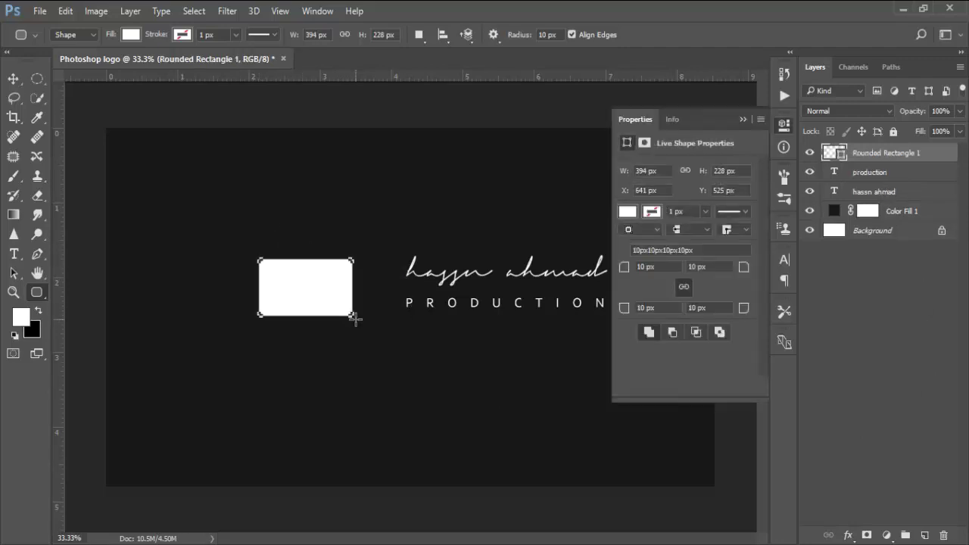
left_click(627, 213)
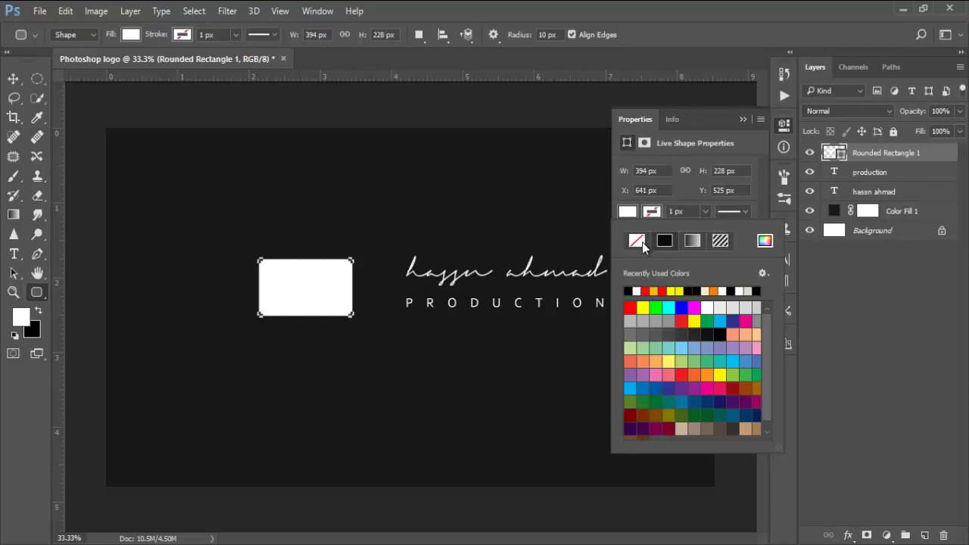
left_click(639, 241)
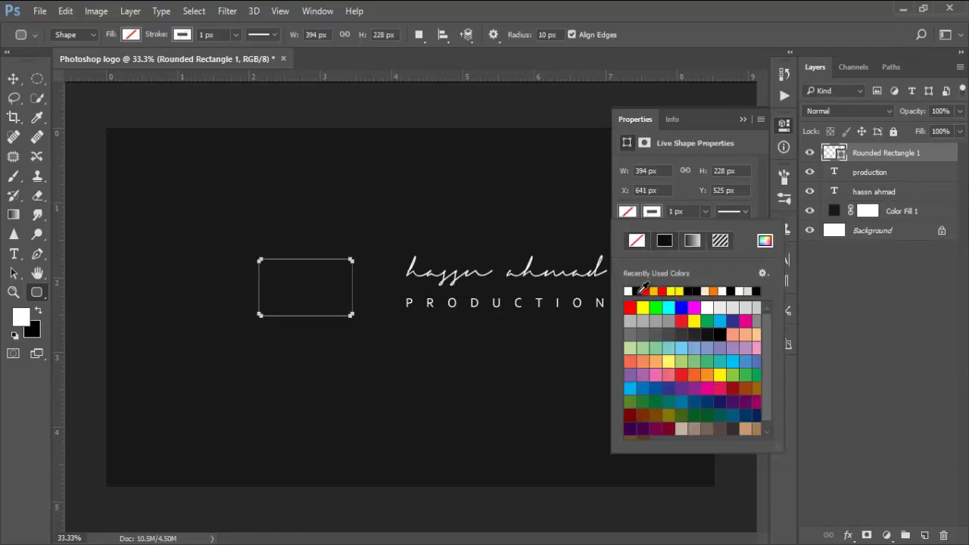
left_click(706, 213)
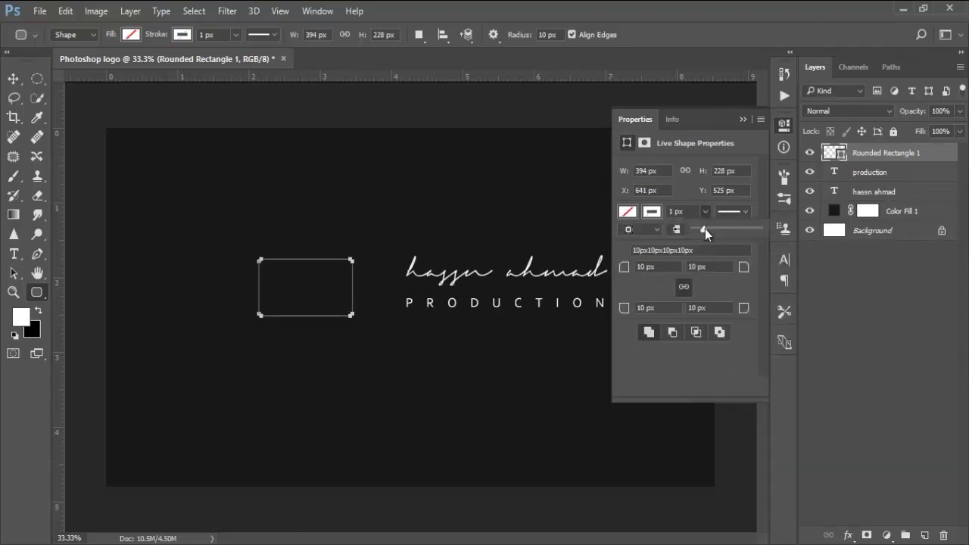
left_click_drag(706, 230, 709, 231)
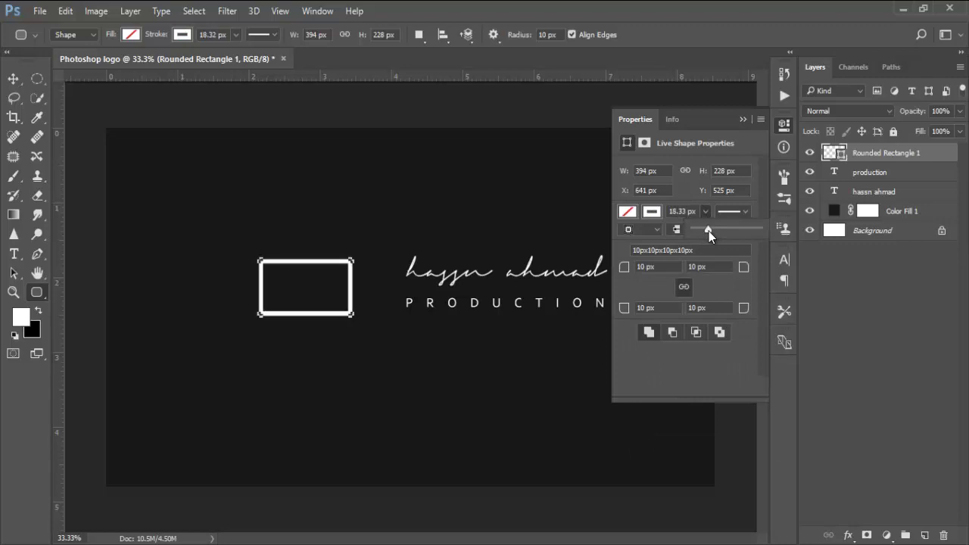
left_click(742, 119)
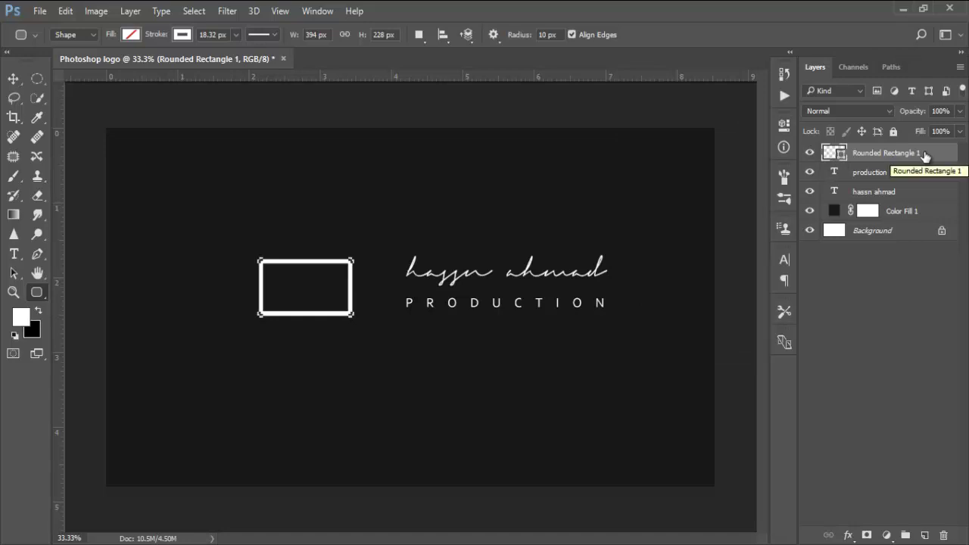
Step: Rasterize the frame, place a 91 × 87 px white circle inside its right side, and duplicate it
right_click(895, 154)
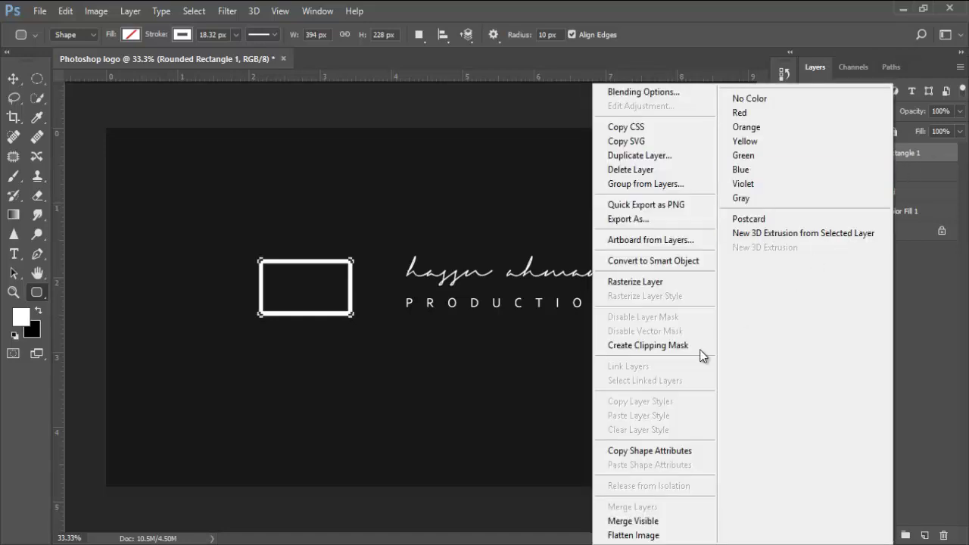
left_click(640, 282)
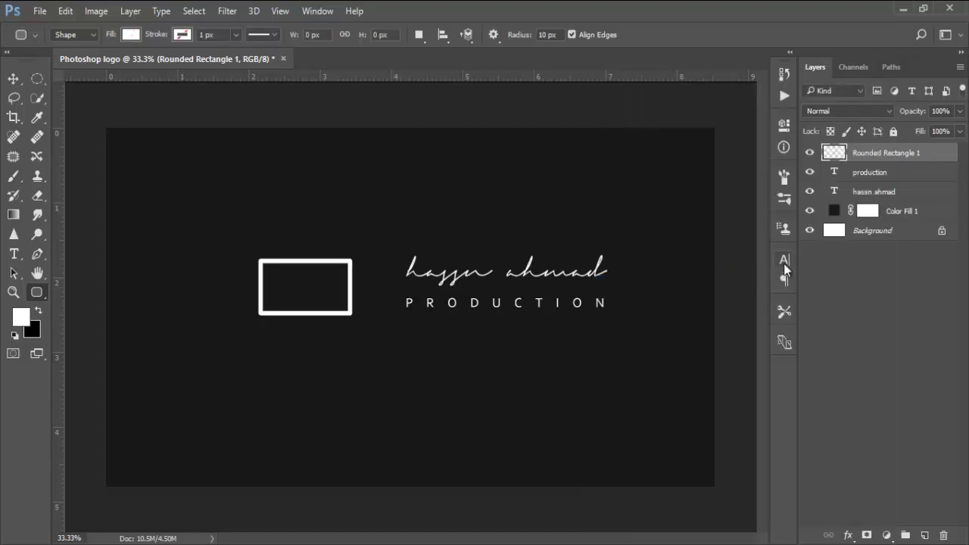
right_click(34, 291)
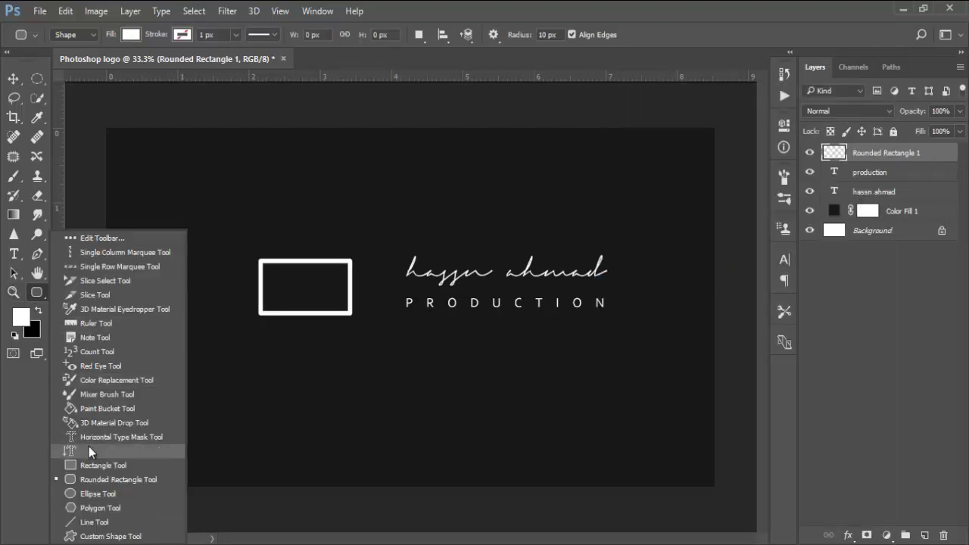
left_click(97, 495)
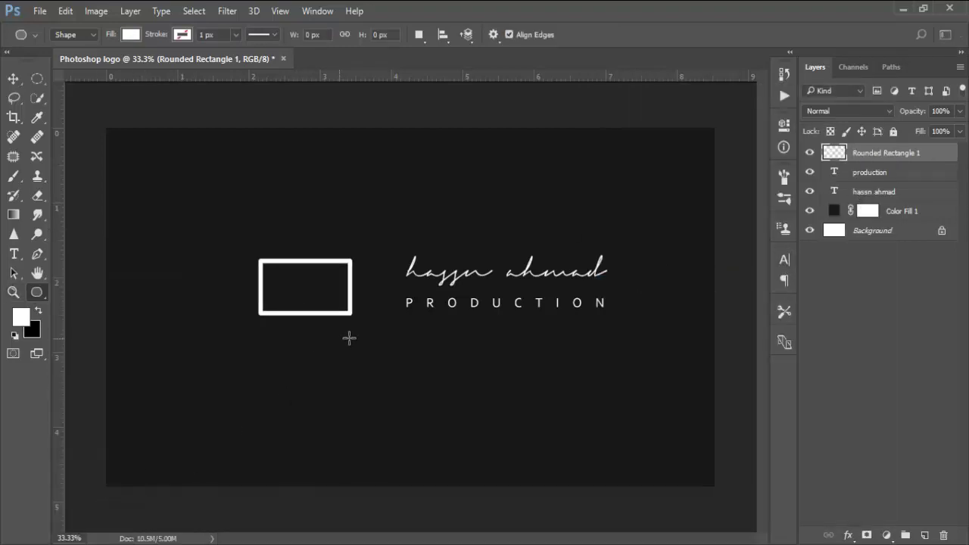
left_click_drag(294, 338, 313, 358)
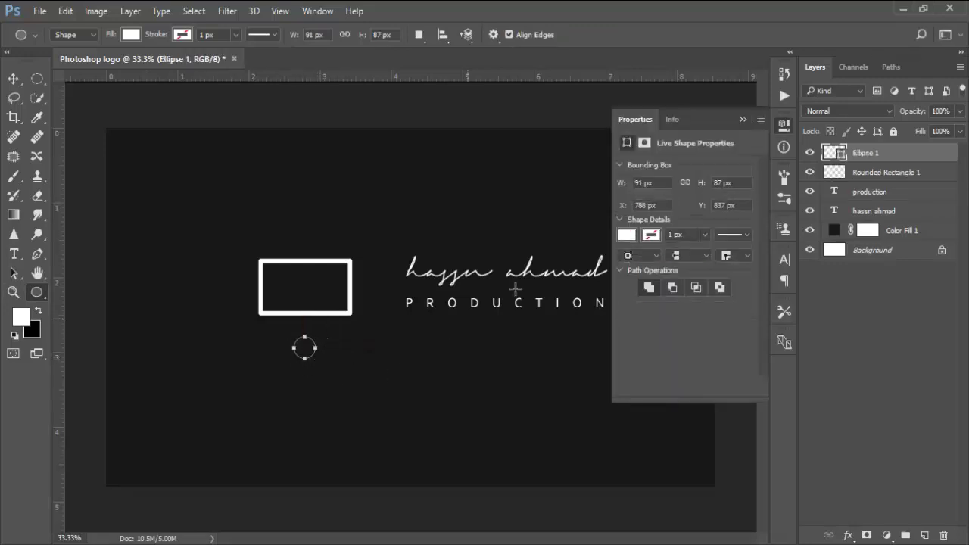
left_click(12, 79)
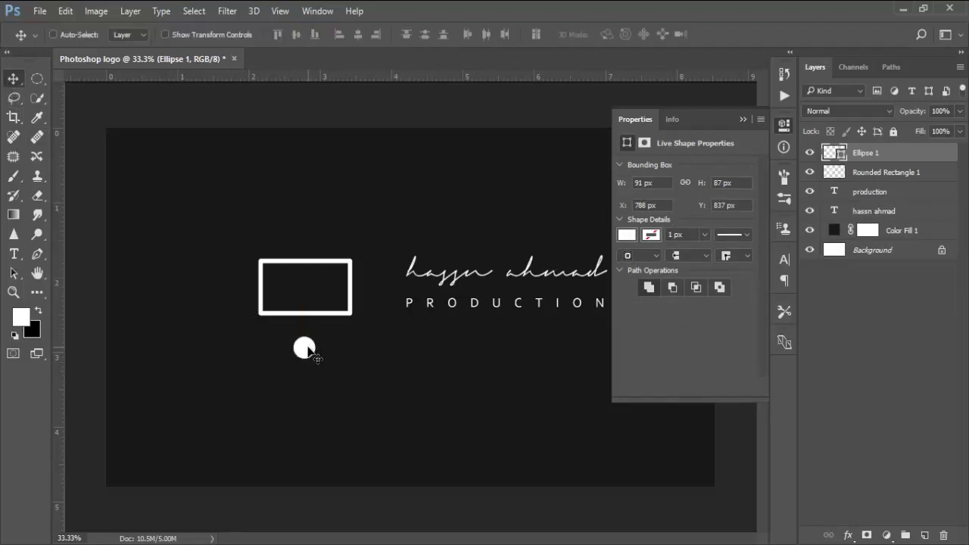
left_click_drag(307, 351, 328, 292)
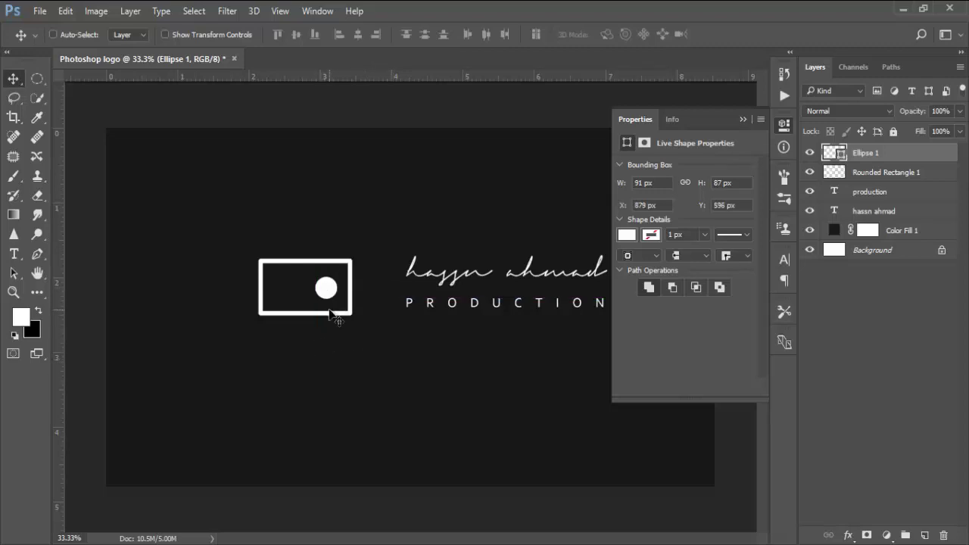
key("ctrl+j")
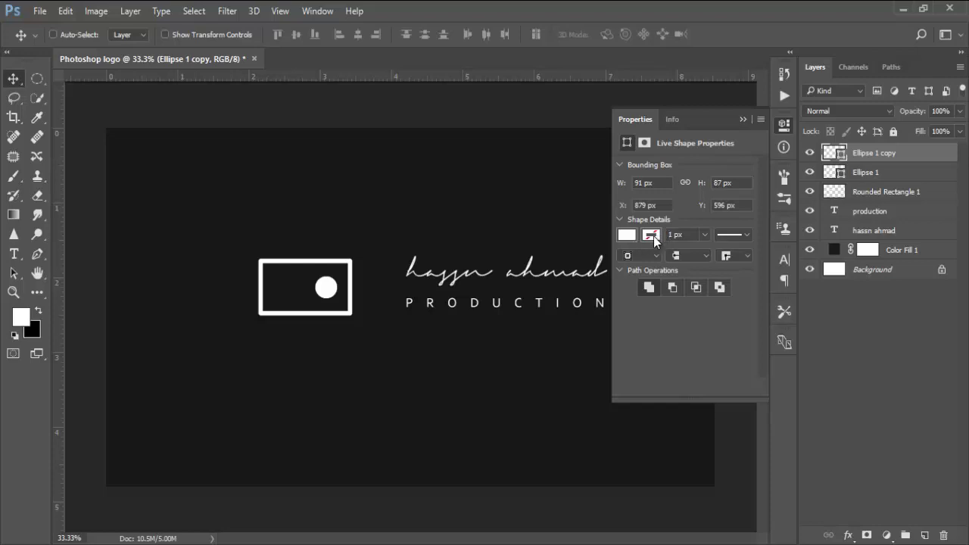
Step: Remove the circle copy's fill, leaving only a white outline
left_click(651, 235)
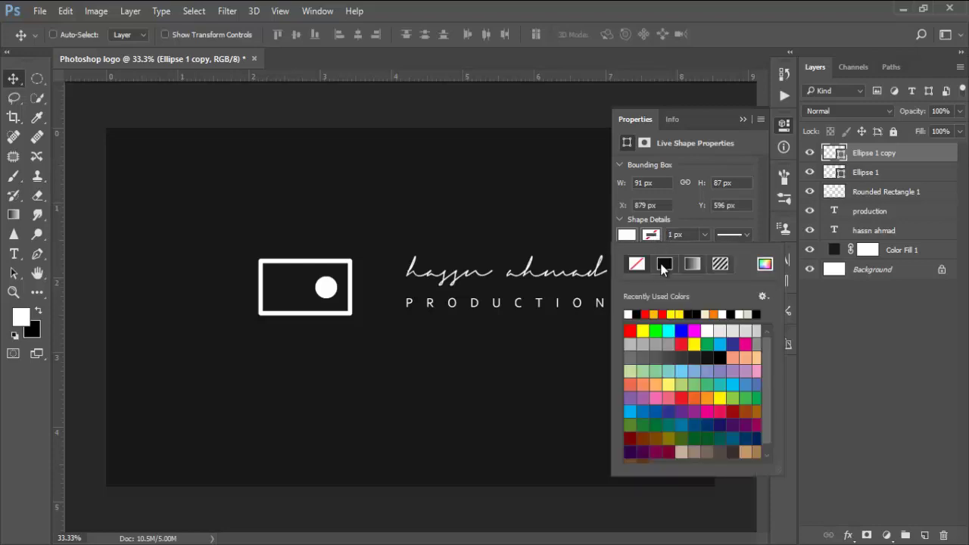
left_click(663, 265)
left_click(651, 236)
left_click(631, 237)
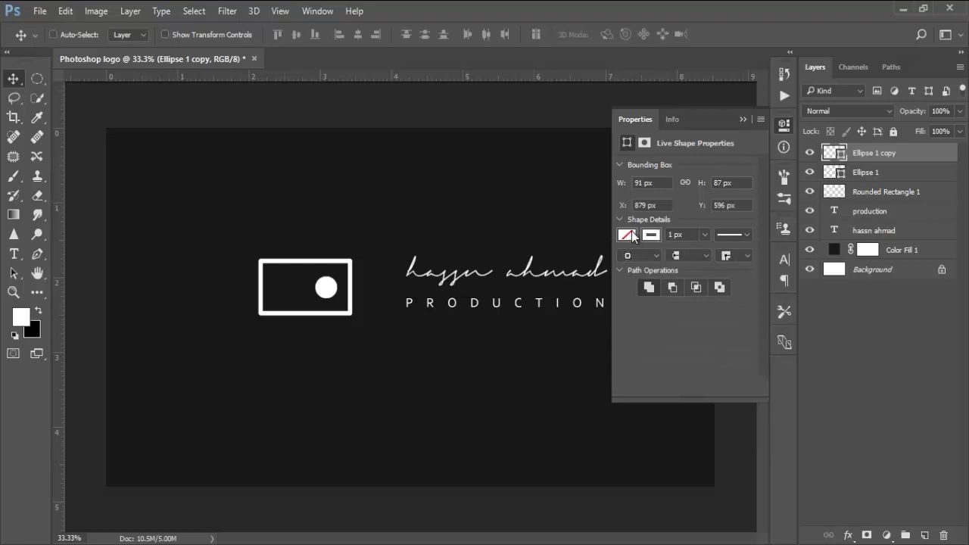
left_click(651, 235)
left_click(652, 236)
key("ctrl")
Step: Scale the circle copy up into a ring around the solid lens circle
key("ctrl+t")
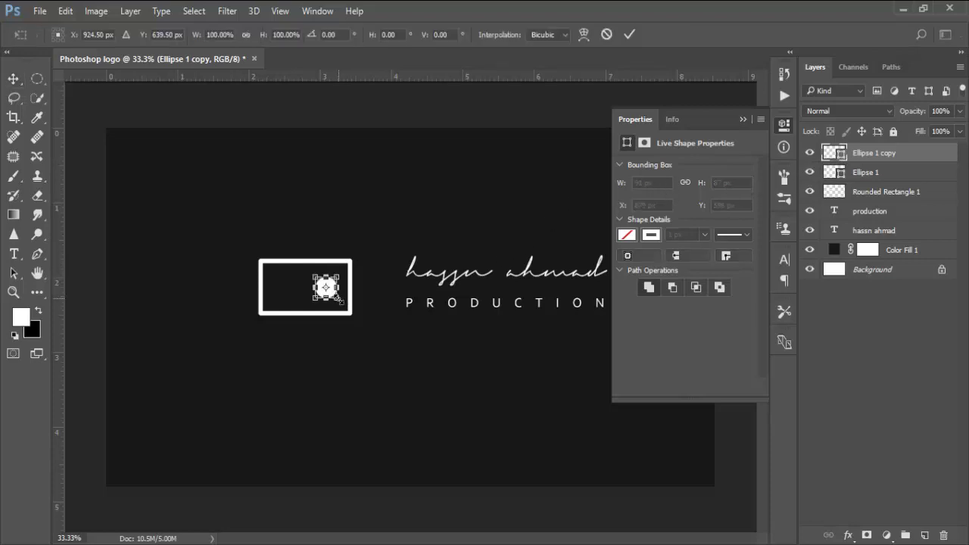
left_click_drag(341, 301, 342, 302)
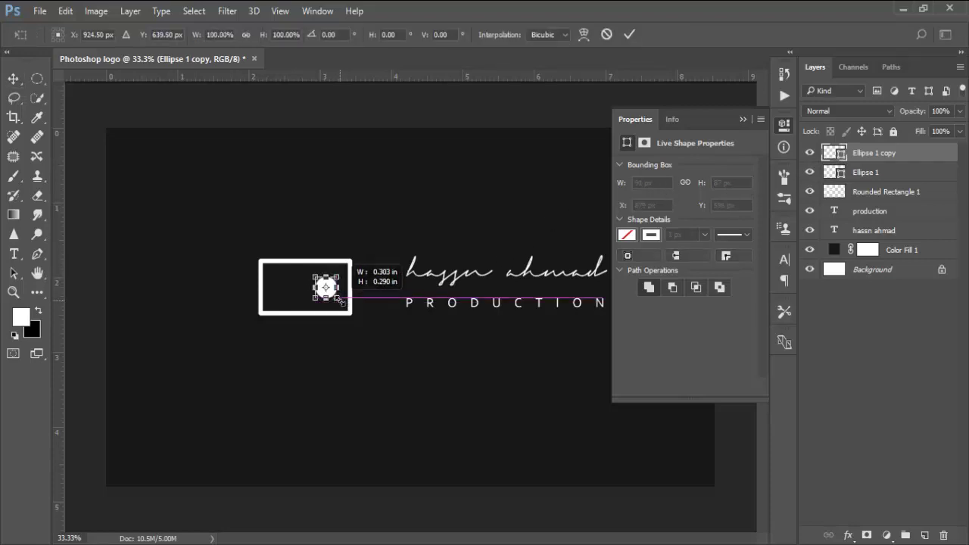
scroll(331, 277, "up", 5)
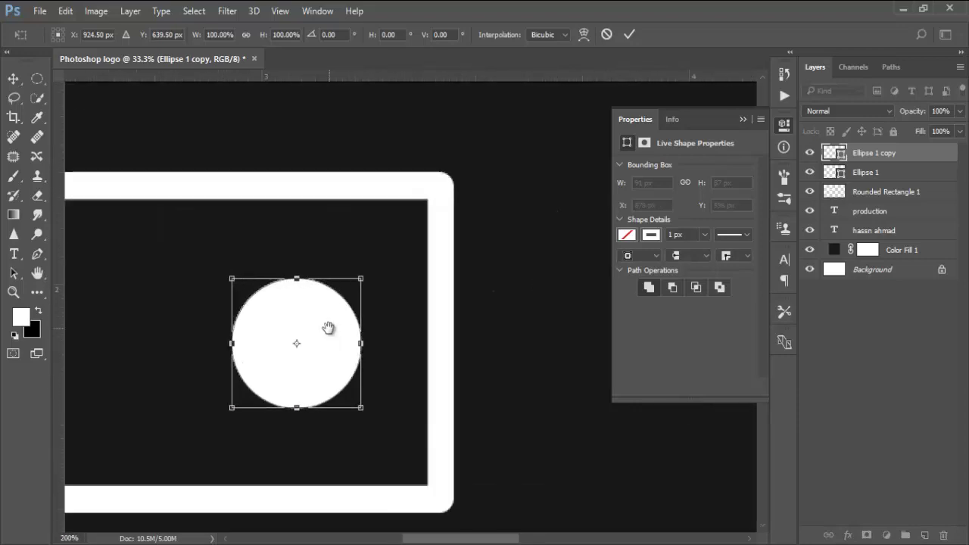
left_click_drag(328, 327, 342, 231)
left_click_drag(376, 317, 385, 323)
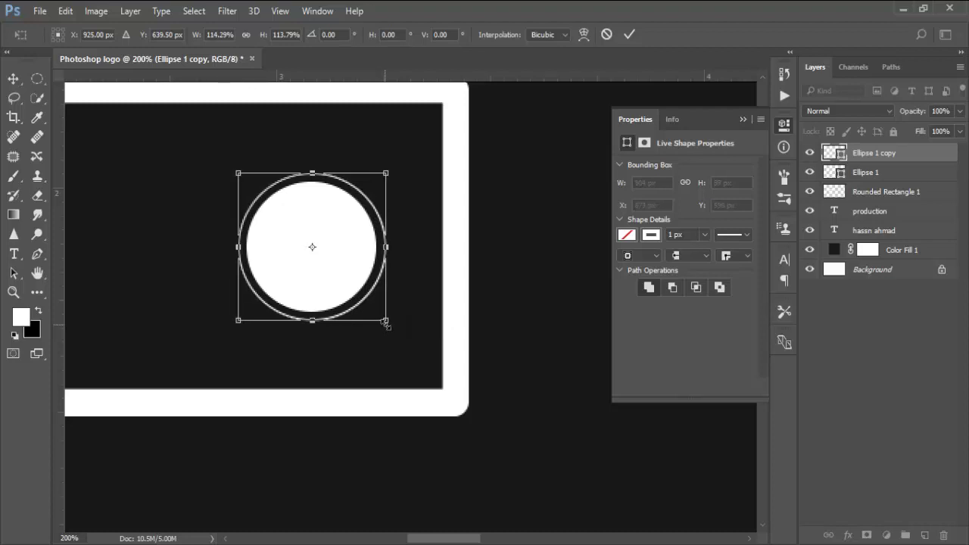
left_click(629, 35)
Step: Set the ring's stroke to 4.68 px and enlarge it evenly to 114 × 111 px
left_click(706, 236)
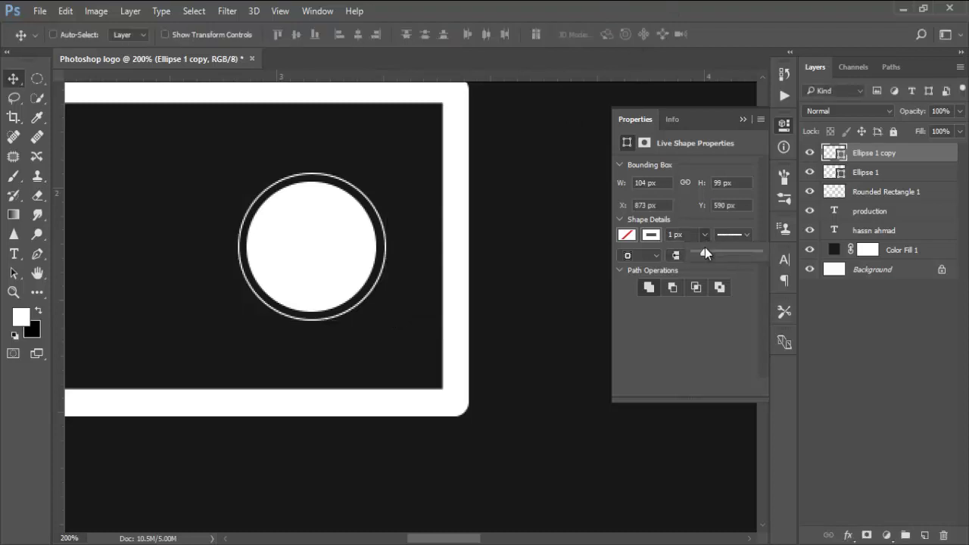
left_click(704, 252)
key("ctrl+t")
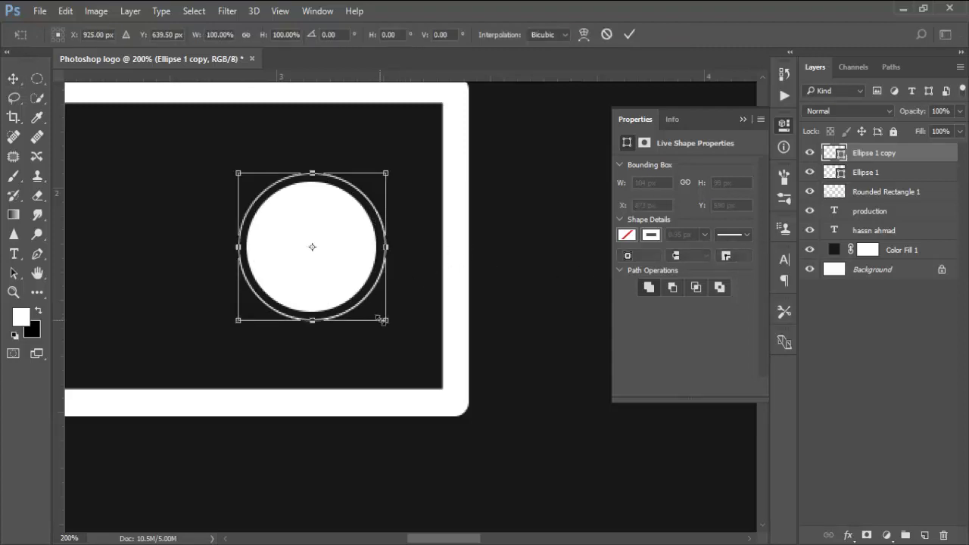
left_click_drag(385, 322, 392, 330)
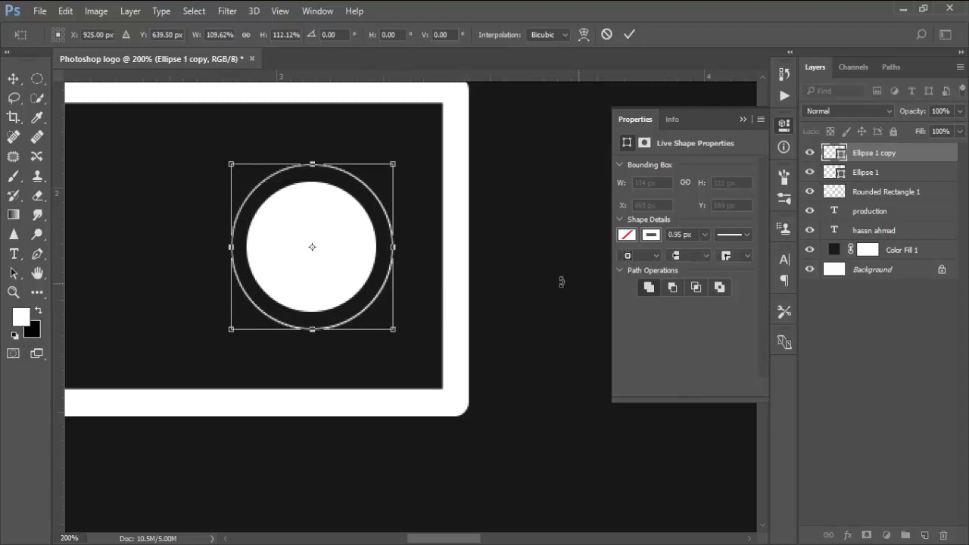
left_click(628, 34)
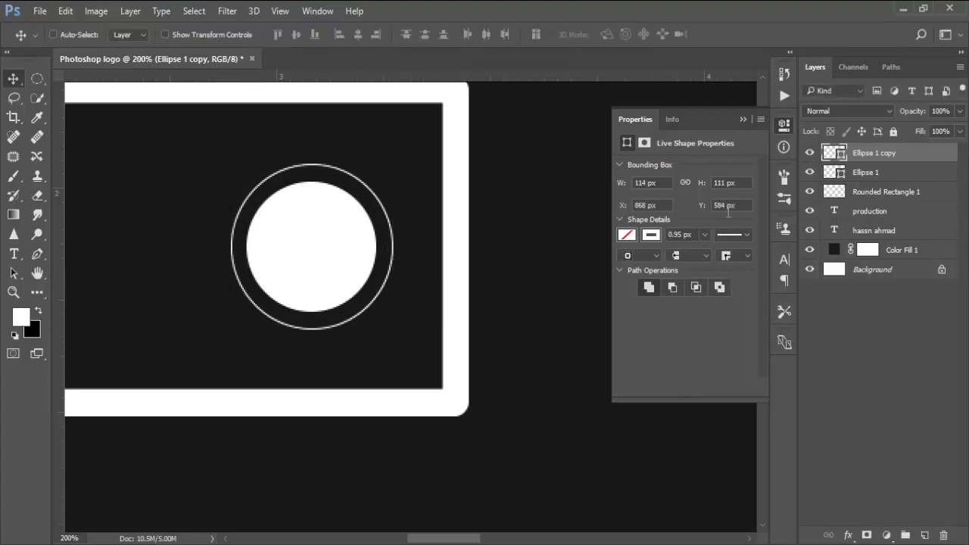
left_click(703, 236)
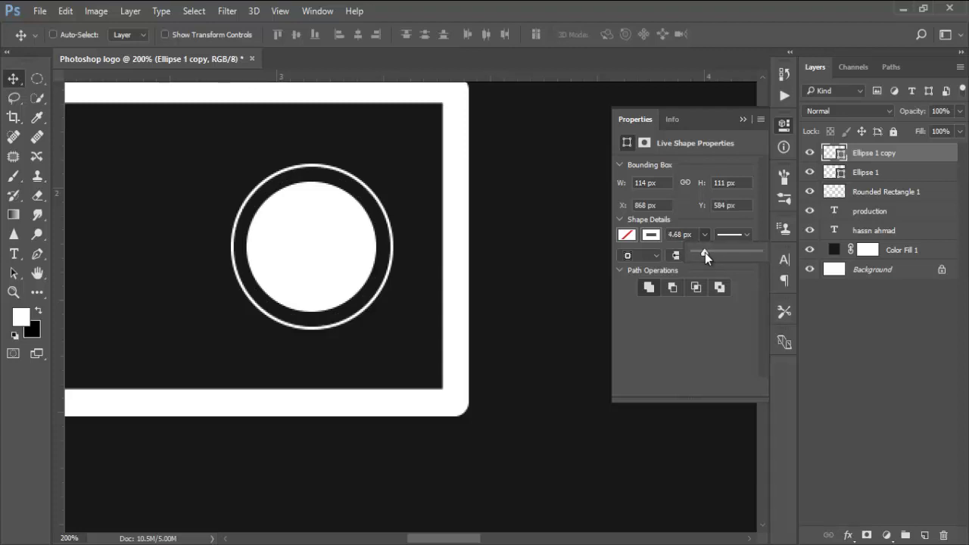
Step: Zoom out and draw a small rounded rectangle above the camera frame
left_click(287, 264, "alt")
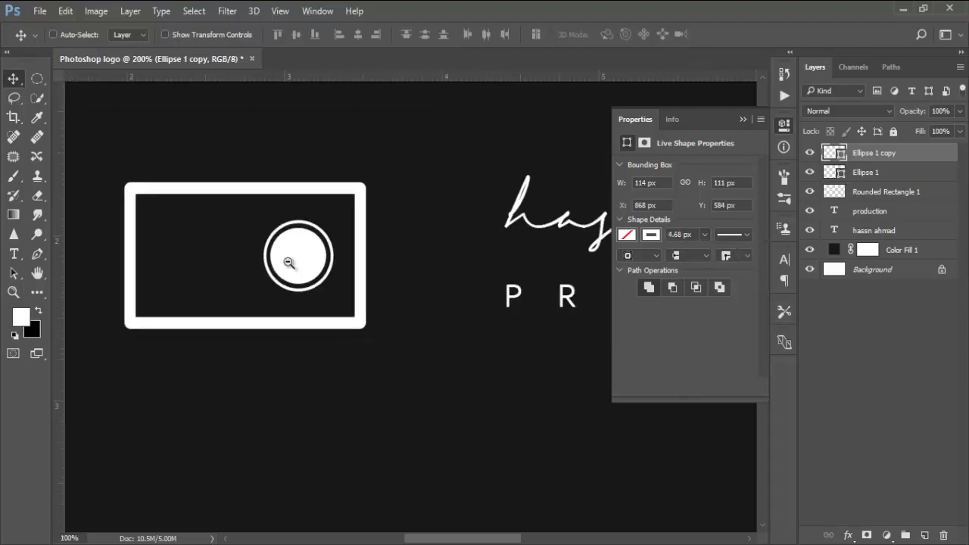
left_click(288, 264, "alt")
left_click(270, 287, "alt")
left_click(335, 309, "alt")
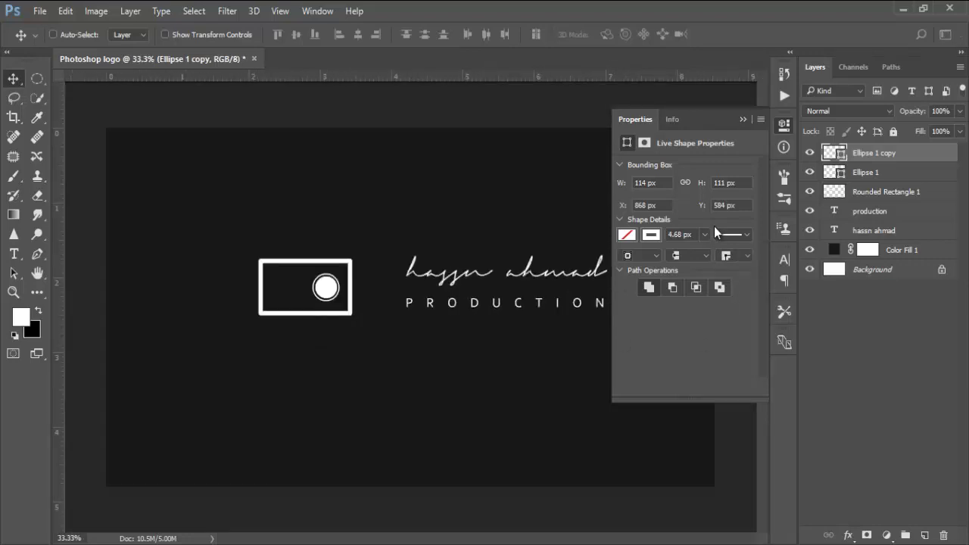
left_click(740, 121)
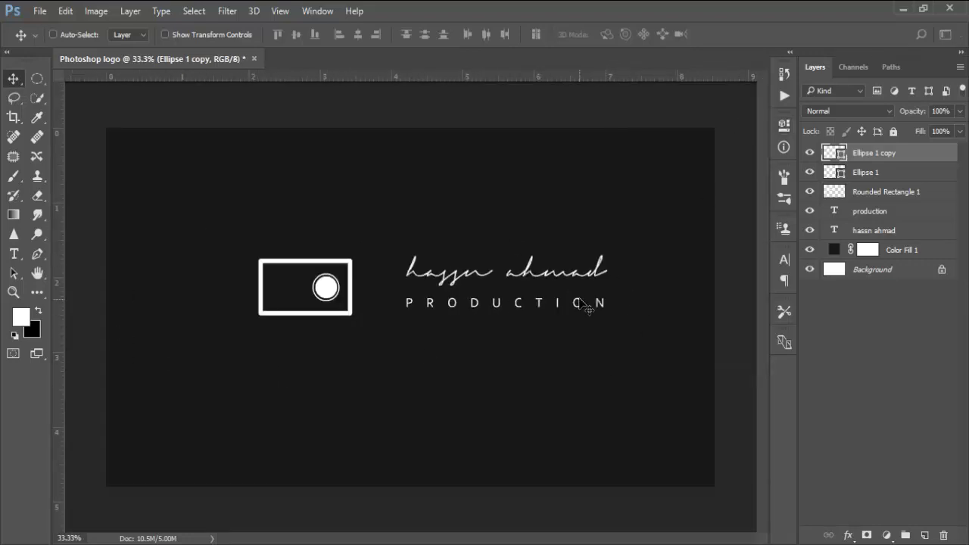
scroll(368, 238, "up", 1)
scroll(219, 356, "up", 1)
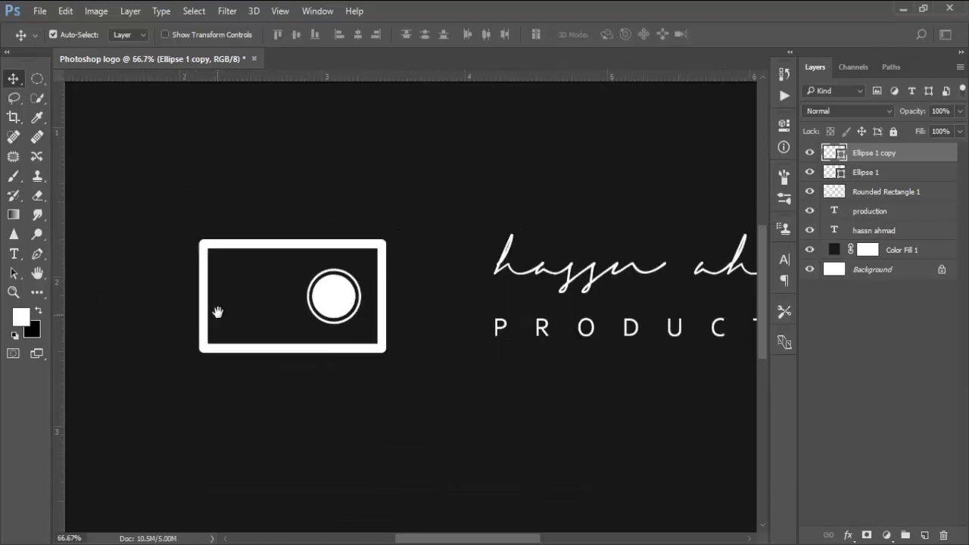
left_click_drag(232, 317, 254, 340)
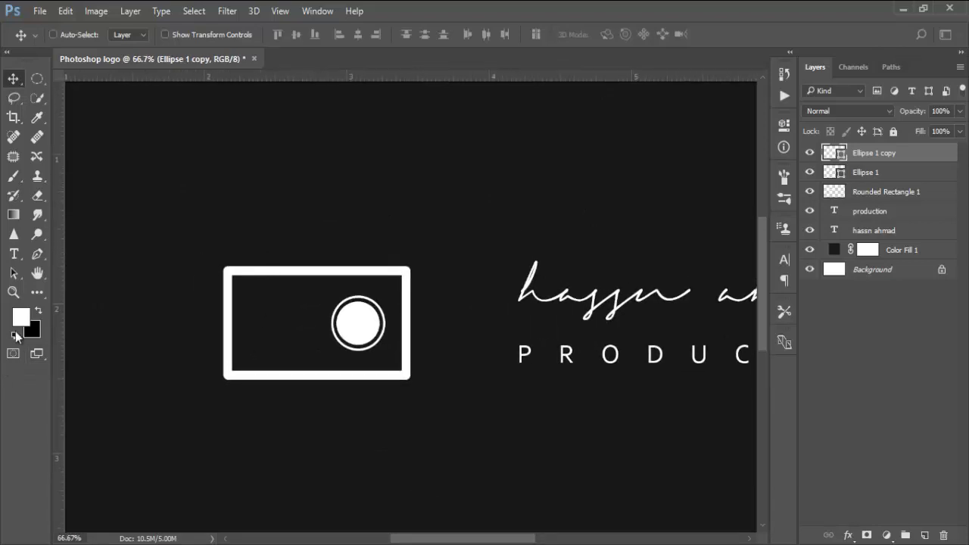
left_click(39, 291)
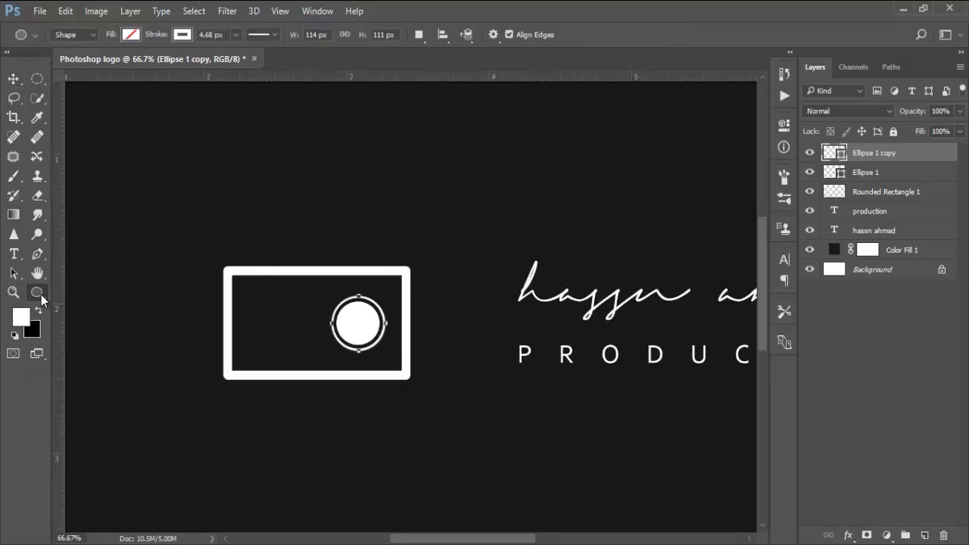
right_click(41, 294)
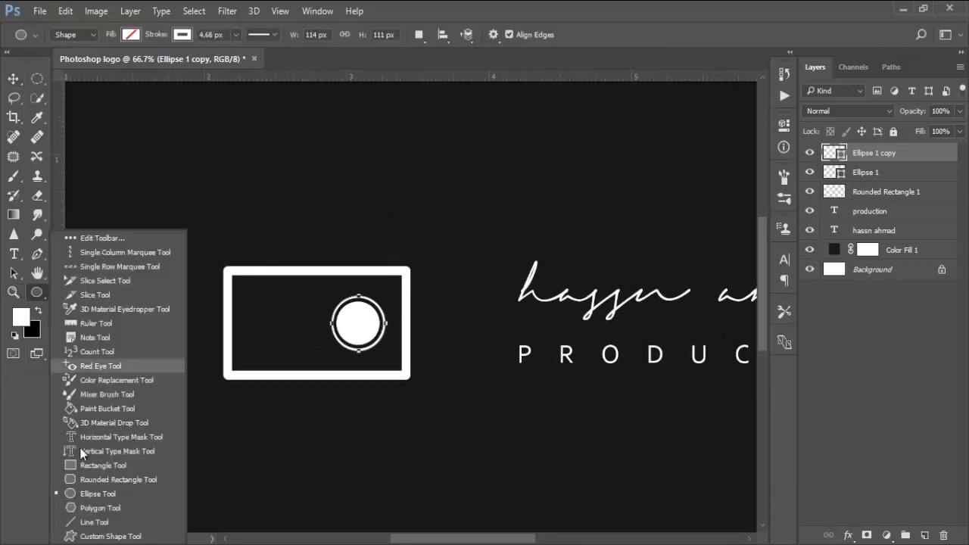
left_click(102, 483)
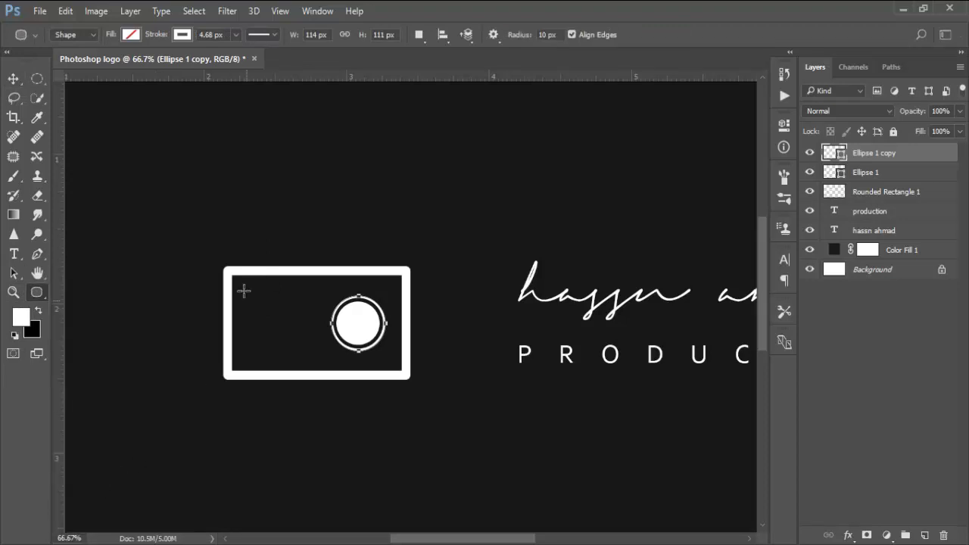
left_click_drag(237, 183, 278, 208)
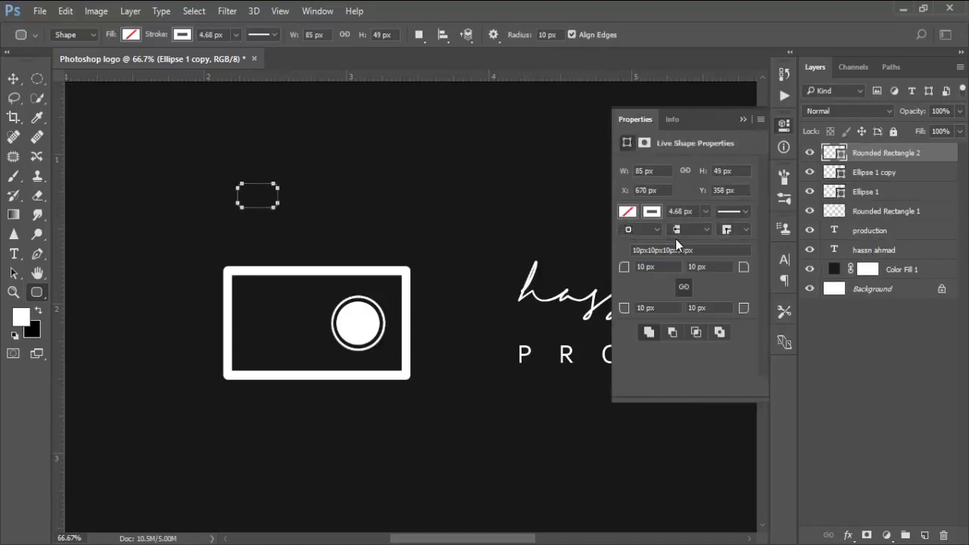
Step: Move the 85 × 49 px box down onto the camera's top edge as a viewfinder
left_click(13, 78)
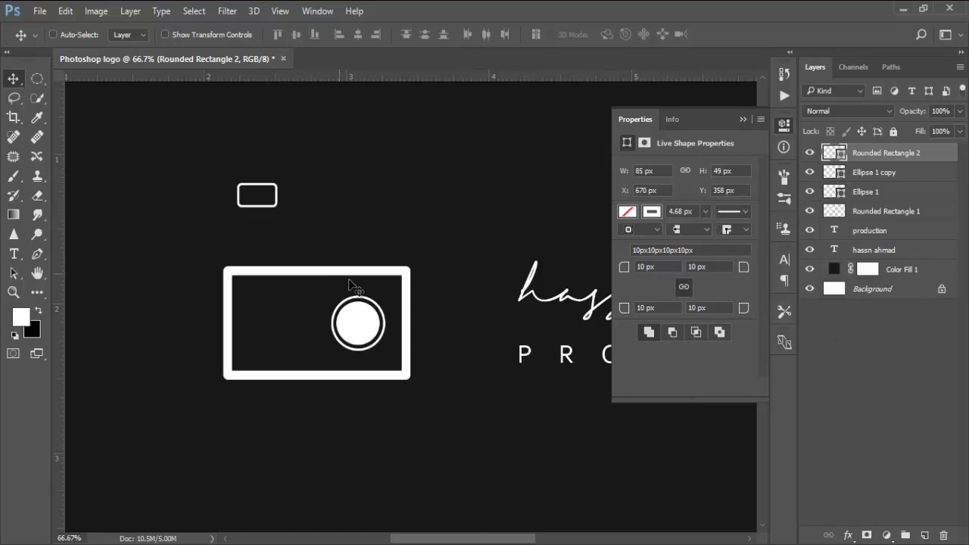
left_click_drag(257, 196, 259, 267)
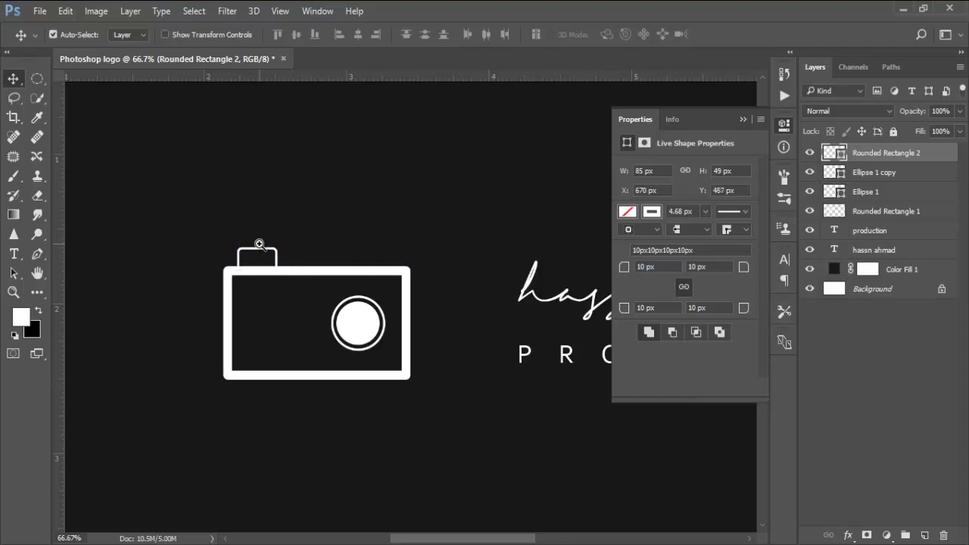
scroll(259, 243, "up", 1)
scroll(259, 243, "down", 1)
scroll(258, 243, "down", 1)
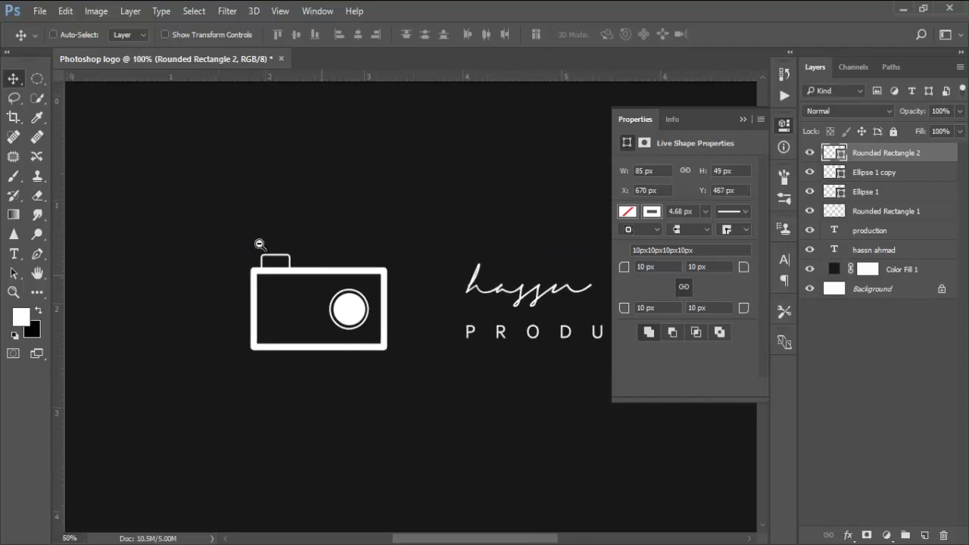
scroll(259, 243, "down", 1)
left_click(740, 121)
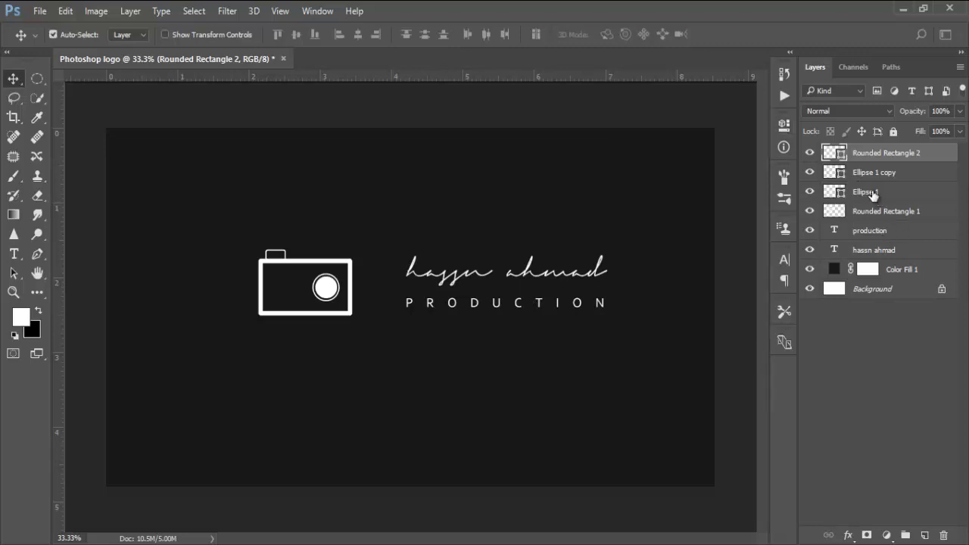
Step: Select the camera's shape layers and nudge the icon about 0.29 in right toward the text
left_click(873, 194, "ctrl")
left_click(879, 172, "ctrl")
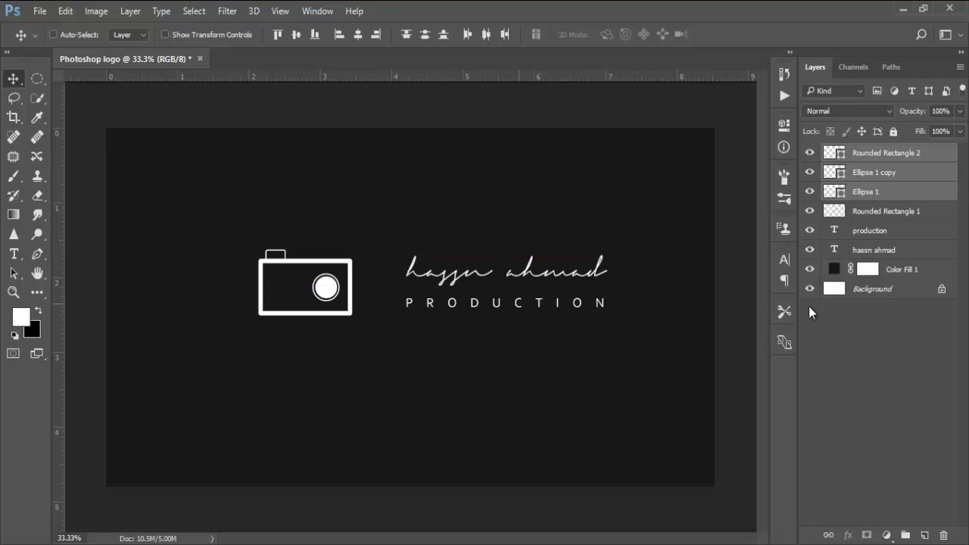
left_click(833, 212, "ctrl")
key("ctrl+d")
left_click(902, 217, "ctrl")
left_click_drag(522, 339, 538, 337)
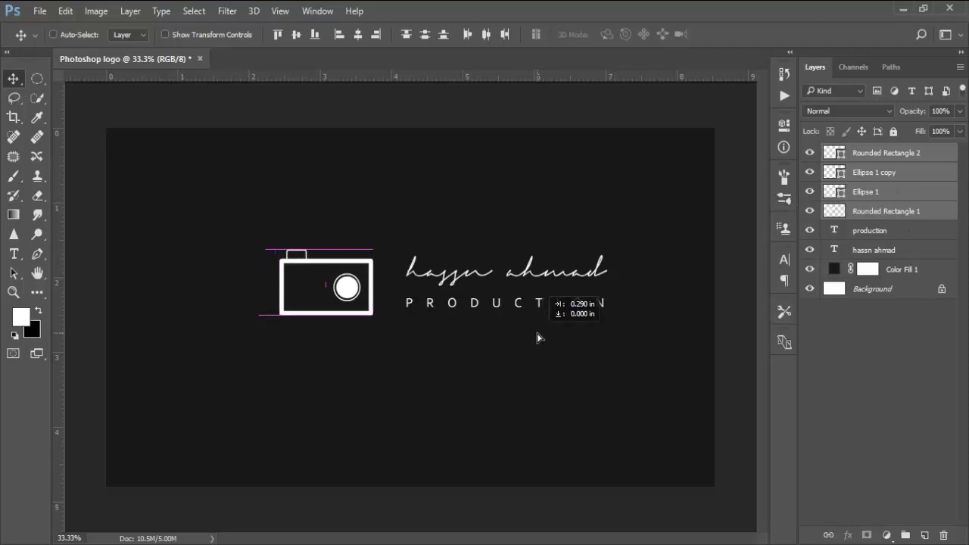
Step: Merge the four camera layers into a single Rounded Rectangle 2 layer
key("ctrl+e")
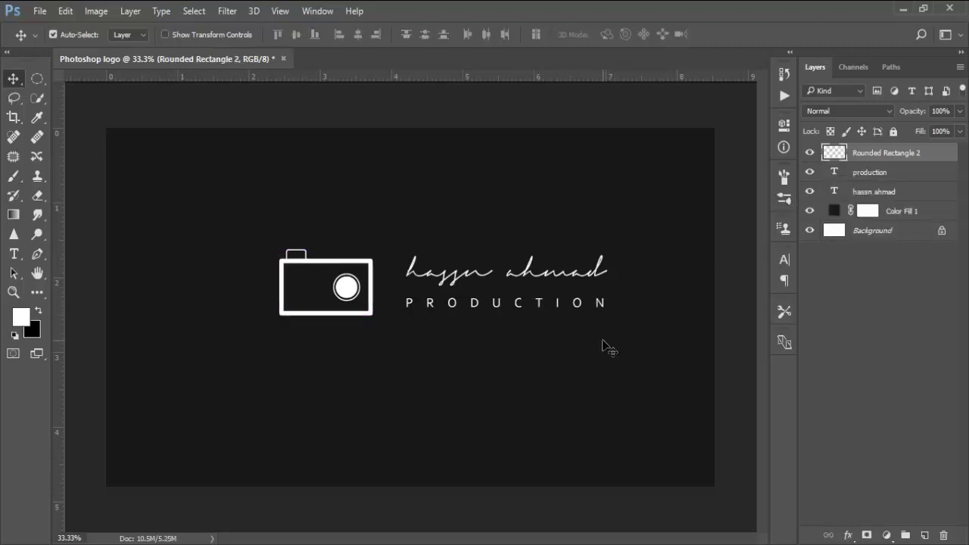
key("ctrl+minus")
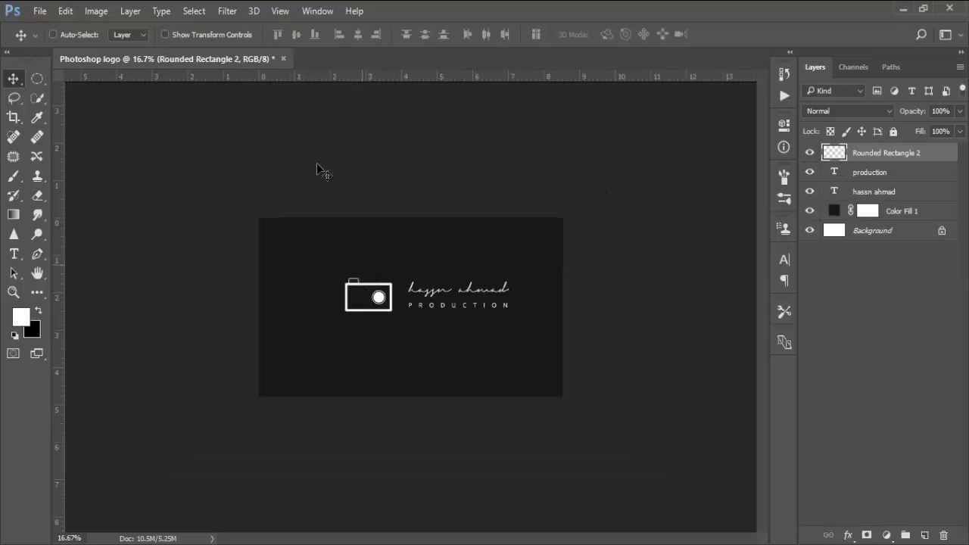
left_click(42, 11)
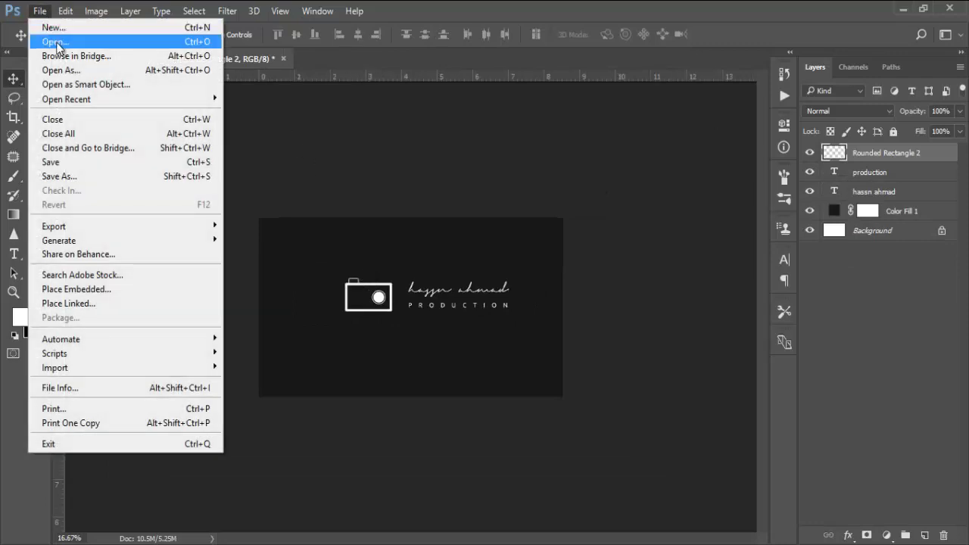
Step: Open mountain___streamy_stock_by_streamy_stock-d8vtwn4.jpg from Downloads > SHAREit > QMobile S6 PLUS > photo
left_click(57, 42)
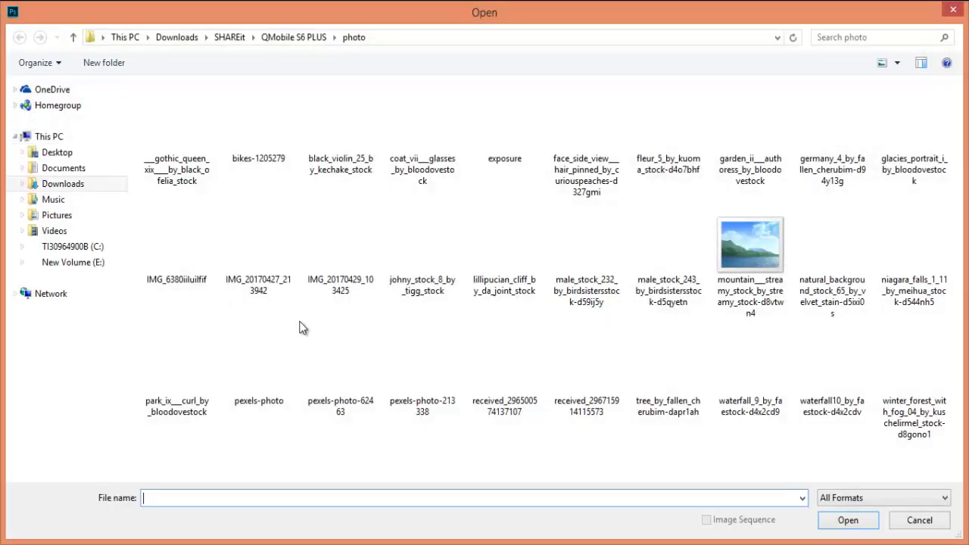
left_click(92, 189)
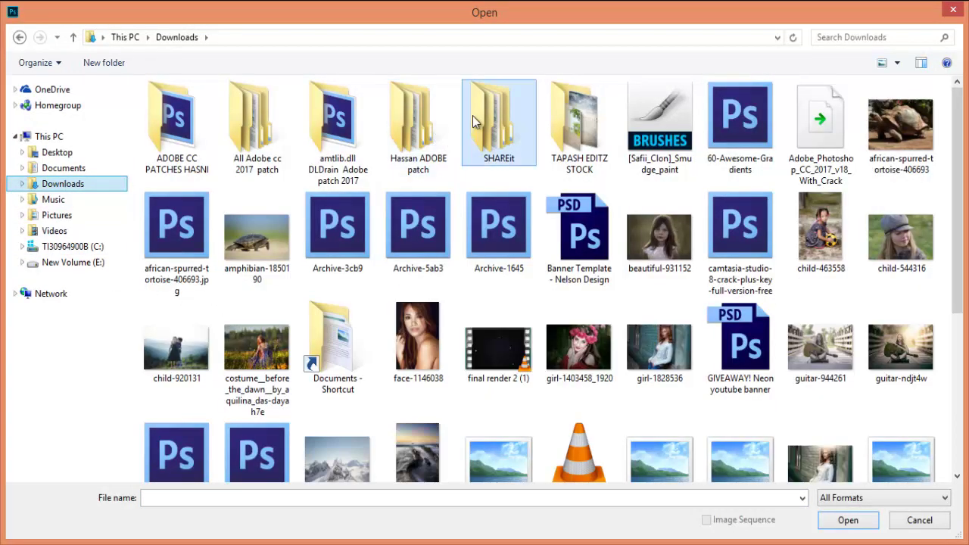
double_click(469, 115)
double_click(349, 121)
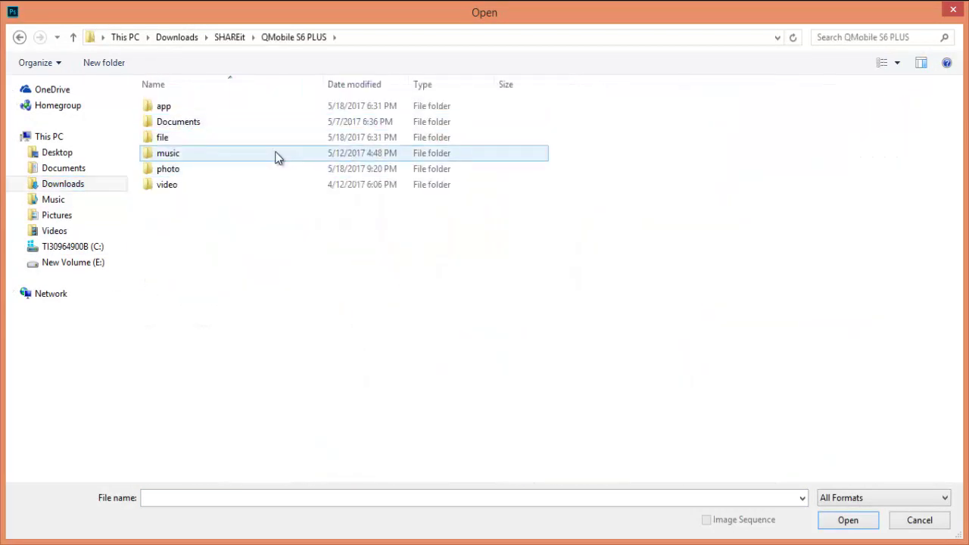
double_click(271, 174)
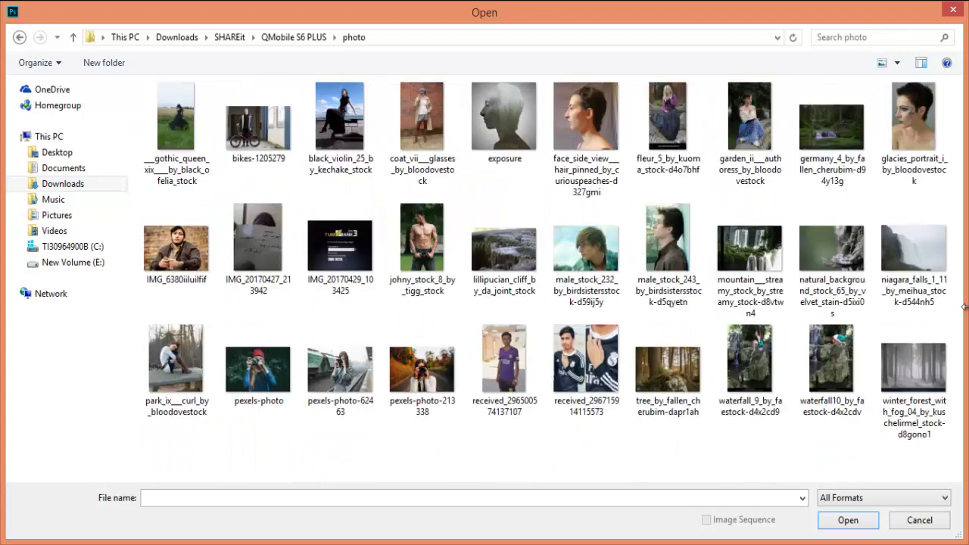
double_click(746, 244)
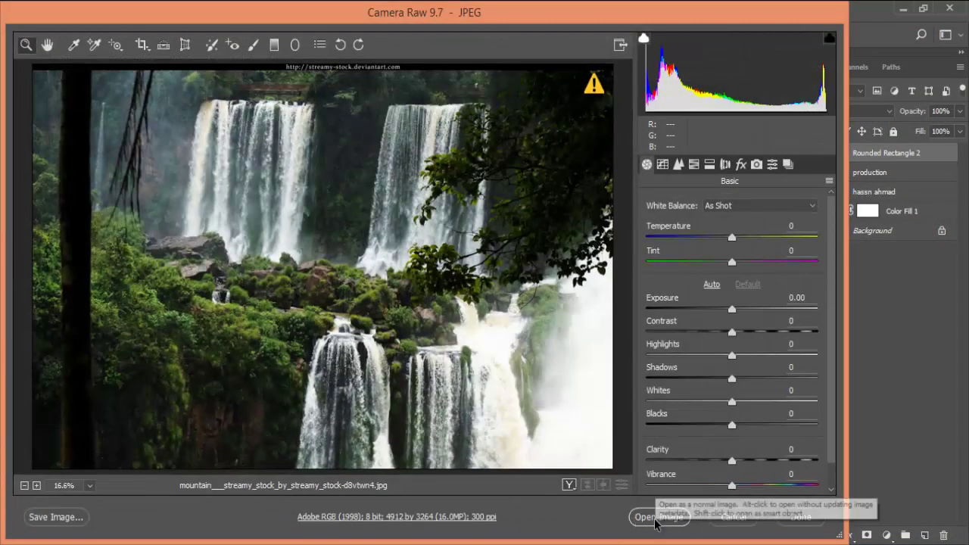
left_click(656, 517)
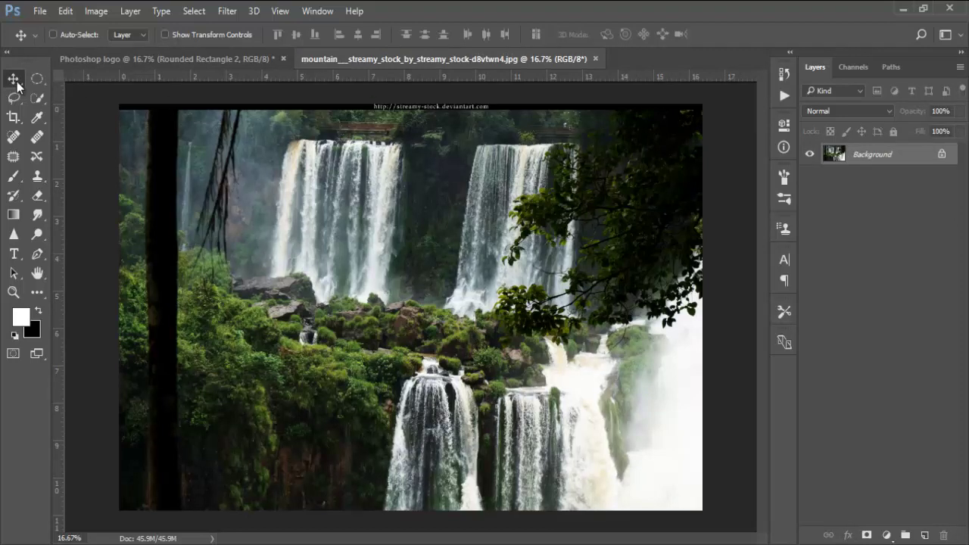
Step: Bring the waterfall photo into the logo document as Layer 1 and scale it to about 59.6%
mouse_move(246, 71)
left_mouse_down()
mouse_move(477, 303)
mouse_move(462, 301)
left_mouse_up()
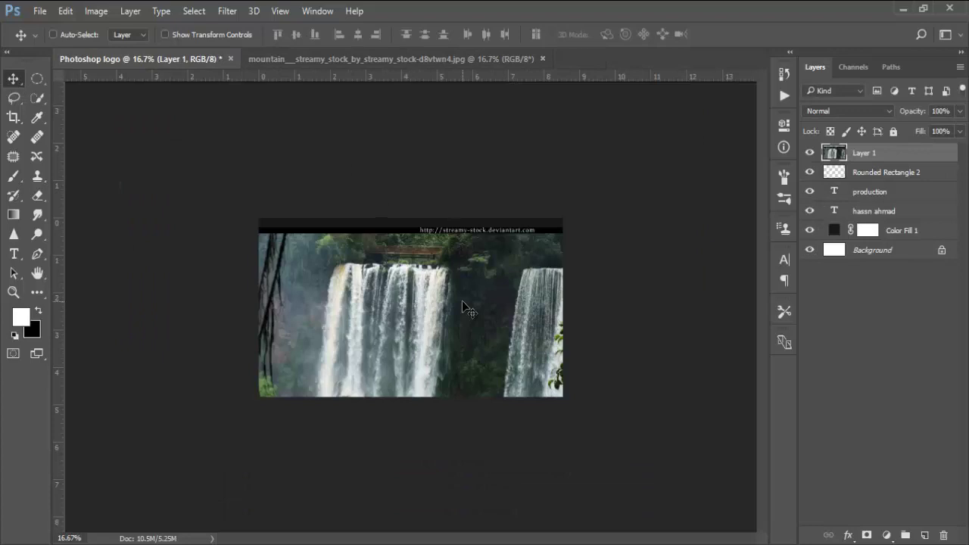
key("ctrl+t")
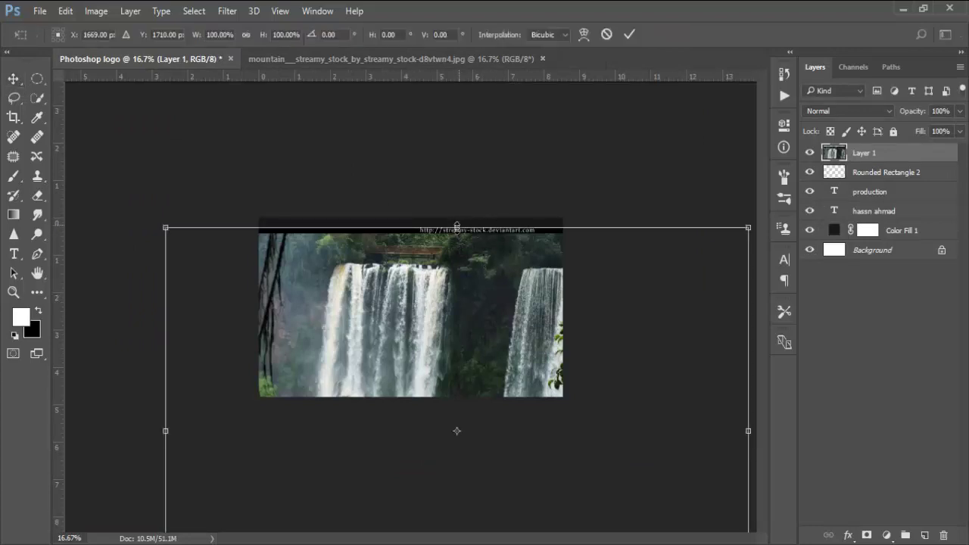
left_click_drag(456, 227, 447, 189)
key("ctrl+minus")
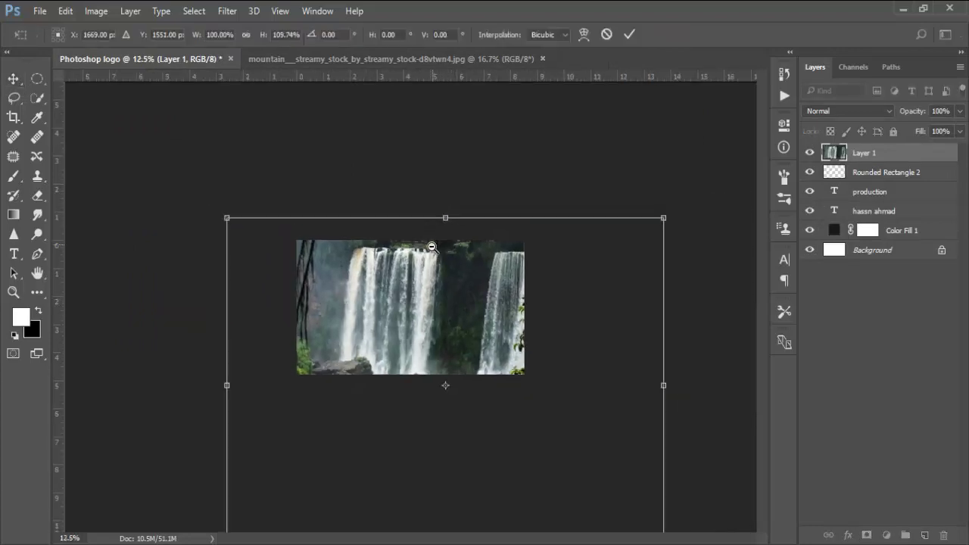
key("ctrl+minus")
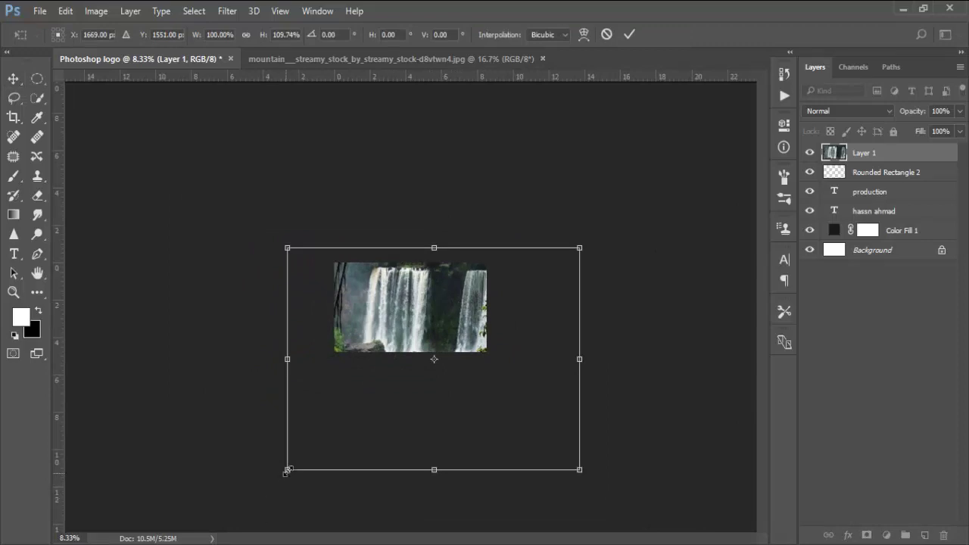
mouse_move(286, 470)
left_mouse_down()
mouse_move(305, 424)
mouse_move(309, 432)
left_mouse_up()
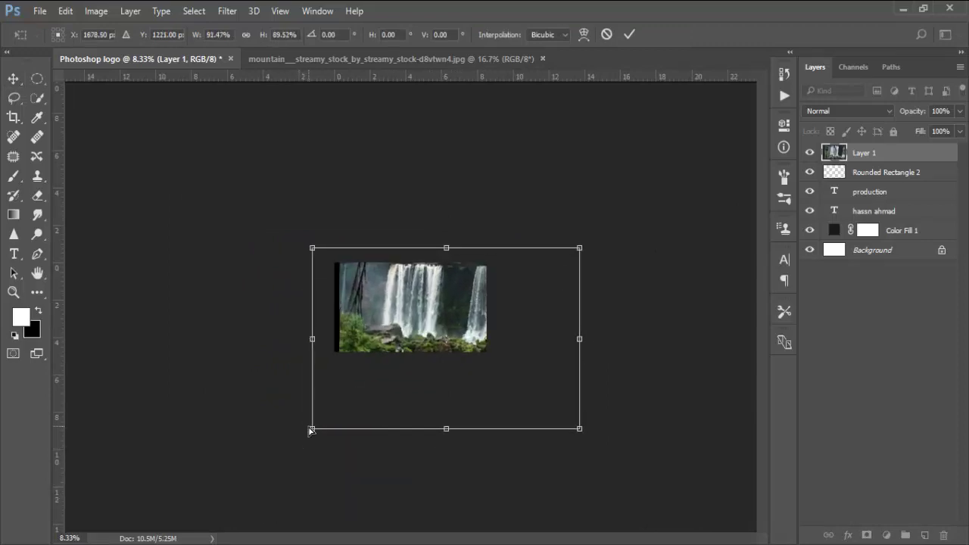
left_click_drag(580, 429, 486, 351)
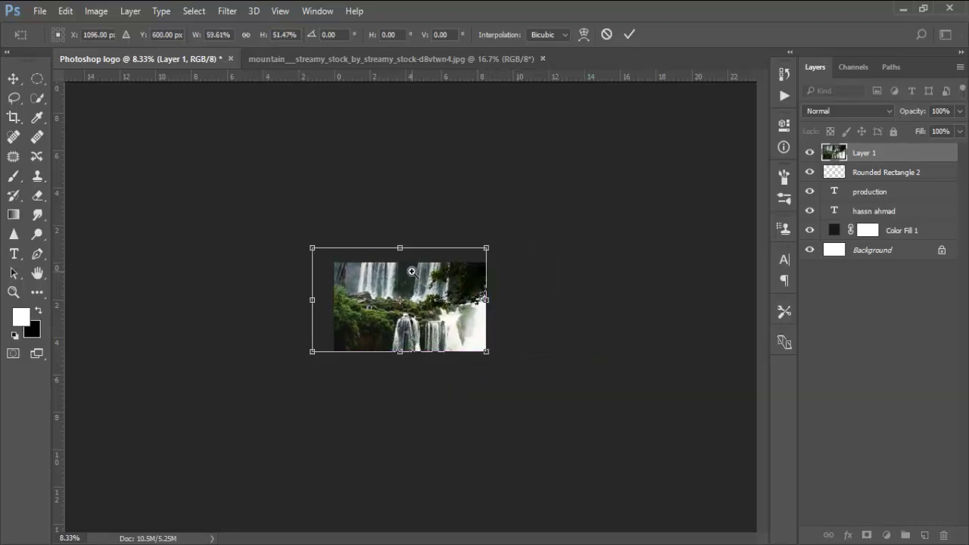
Step: Commit the resize and move Layer 1 beneath the logo and text layers
key("ctrl+plus")
key("ctrl+plus")
key("ctrl+plus")
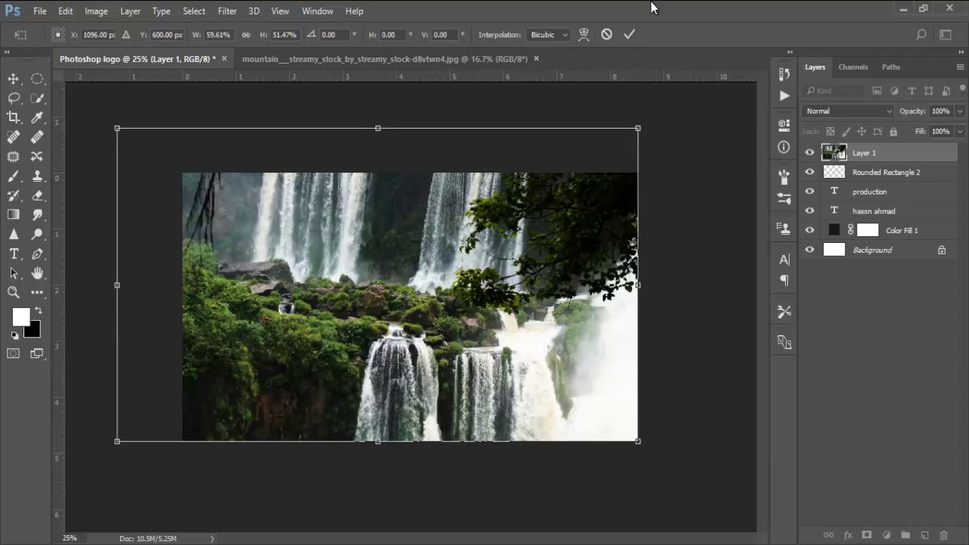
left_click(629, 34)
left_click_drag(884, 155, 892, 219)
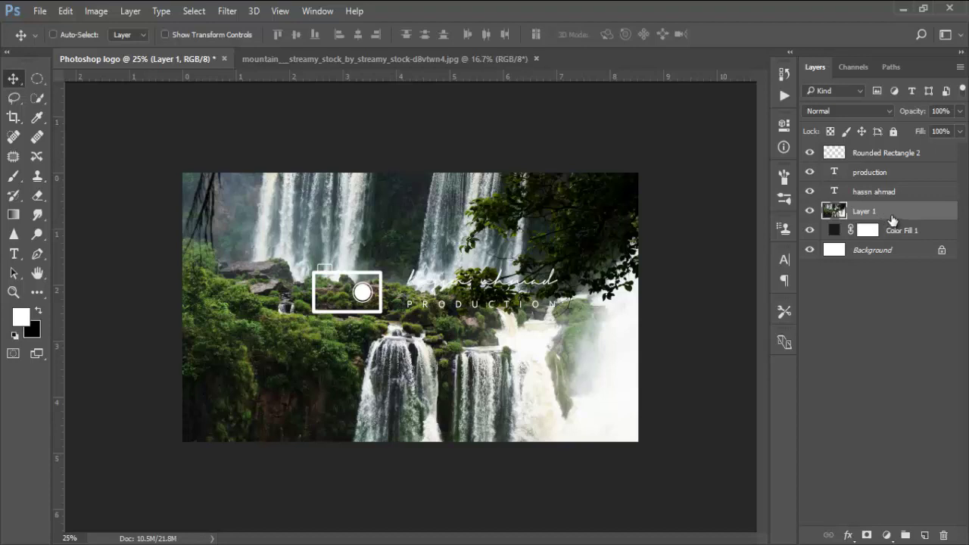
Step: Apply a Gaussian Blur with a radius of about 38.7 pixels to the waterfall layer
left_click(230, 12)
mouse_move(235, 175)
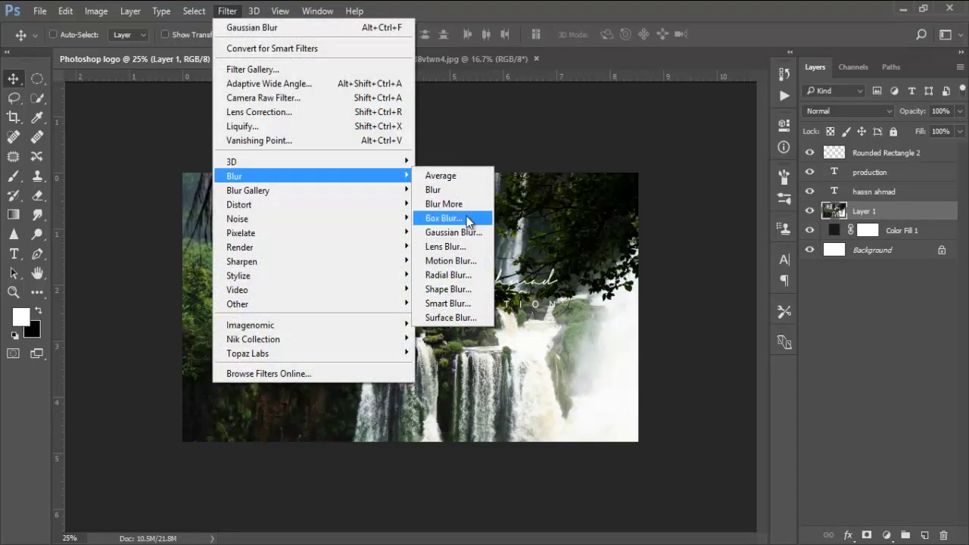
left_click(470, 232)
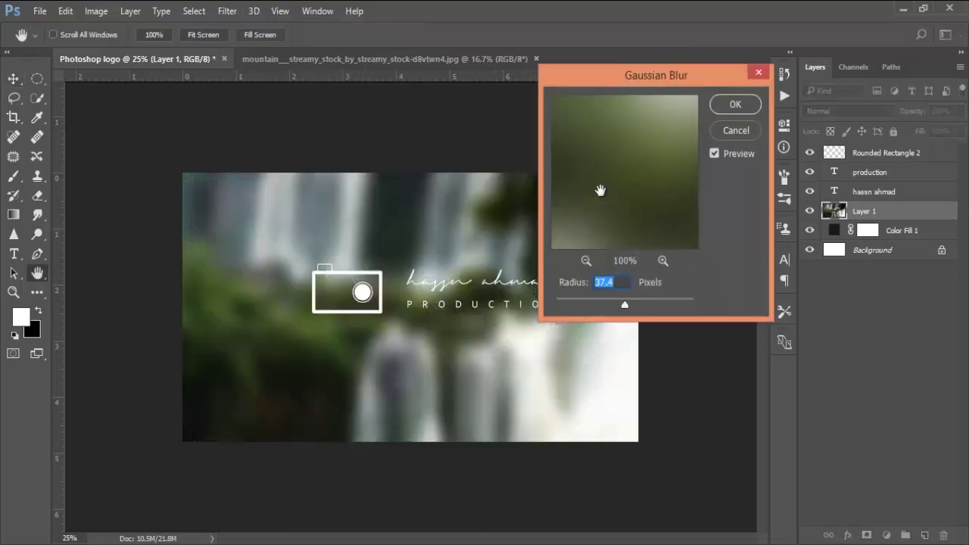
left_click_drag(623, 306, 625, 308)
left_click(731, 108)
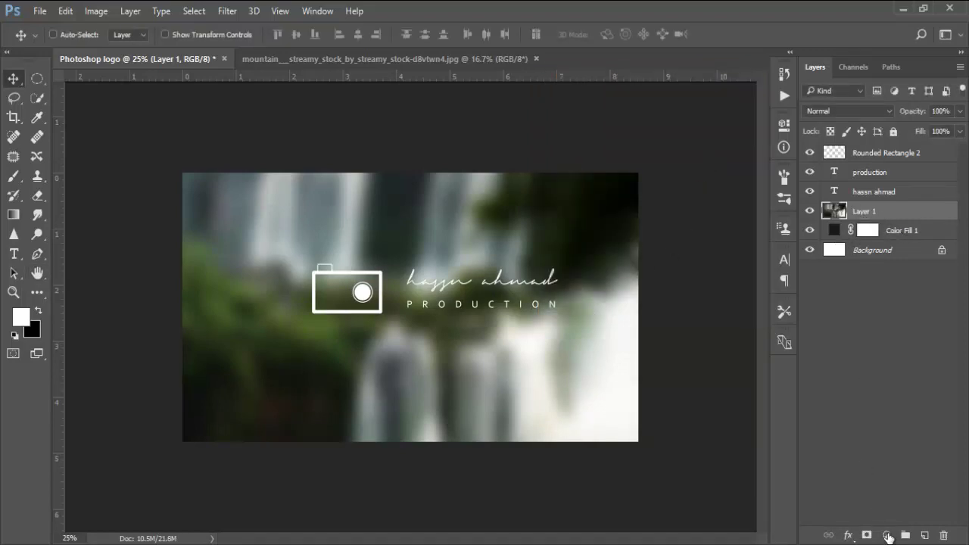
Step: Add a Gradient Fill layer and pick a colour-to-transparent preset in the Gradient Editor
left_click(886, 535)
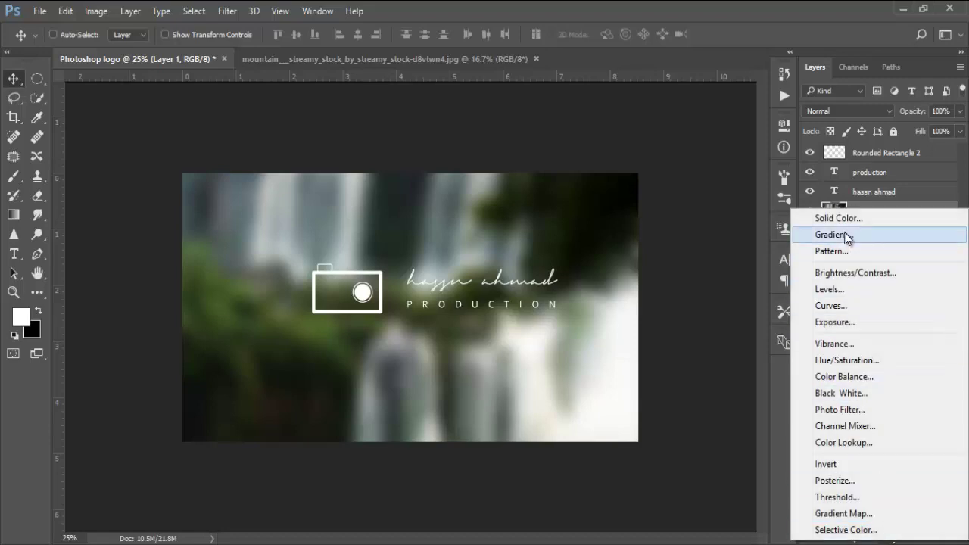
left_click(840, 235)
left_click(771, 130)
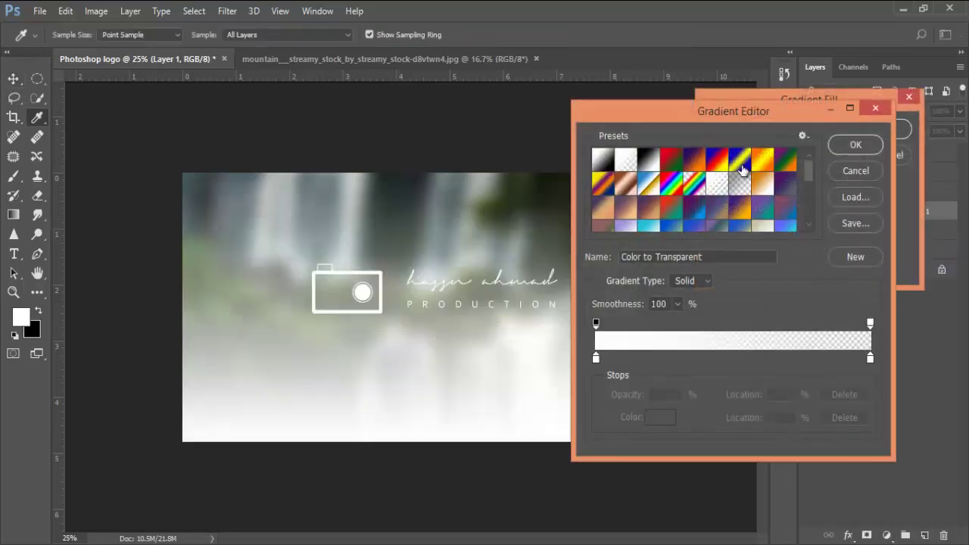
left_click(691, 160)
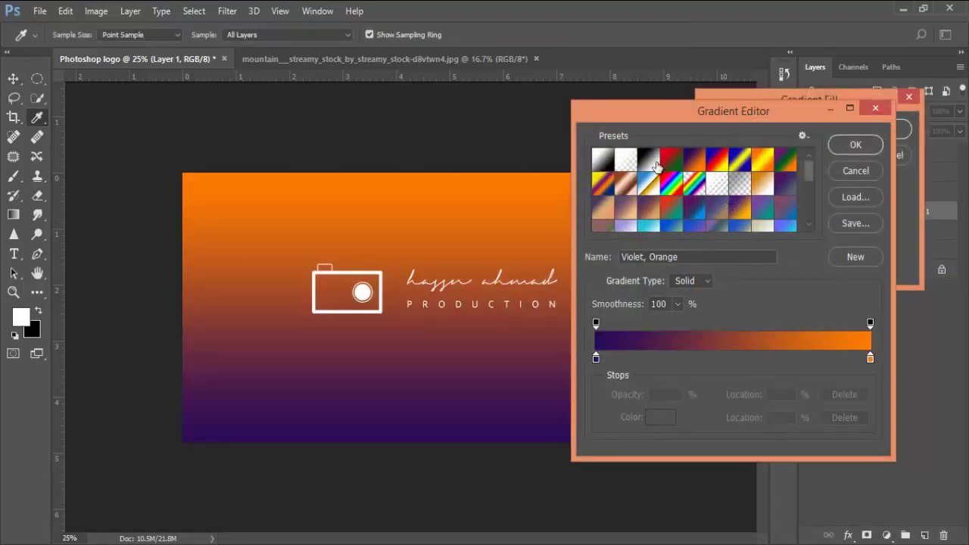
left_click(626, 161)
Step: Set the gradient's left colour stop to black, giving a black-to-transparent gradient
left_click(596, 356)
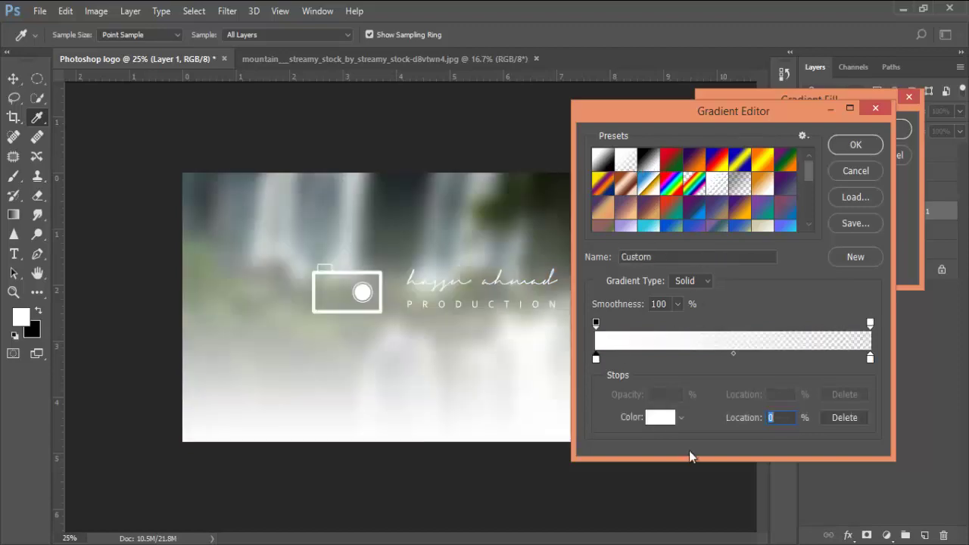
left_click(662, 417)
mouse_move(633, 167)
left_mouse_down()
mouse_move(656, 190)
mouse_move(591, 215)
mouse_move(432, 244)
left_mouse_up()
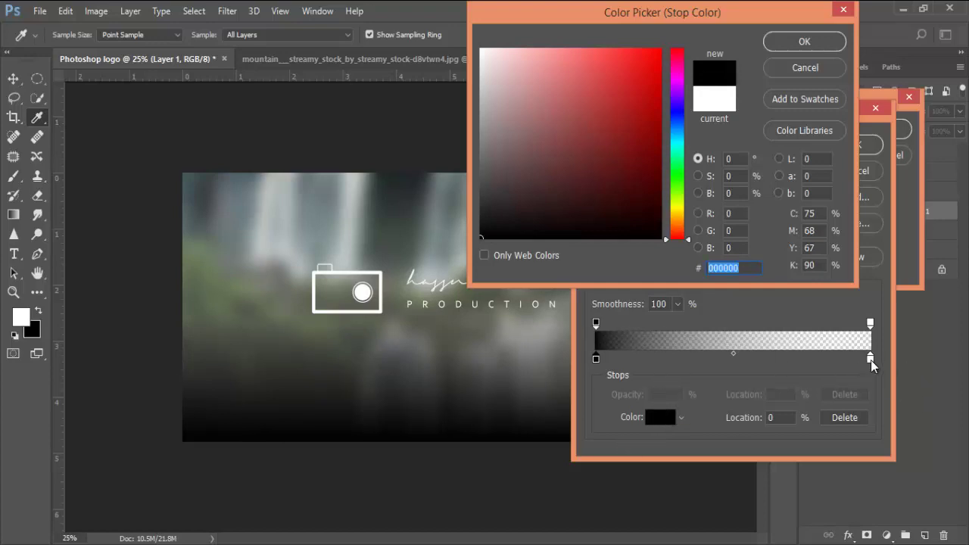
left_click(613, 176)
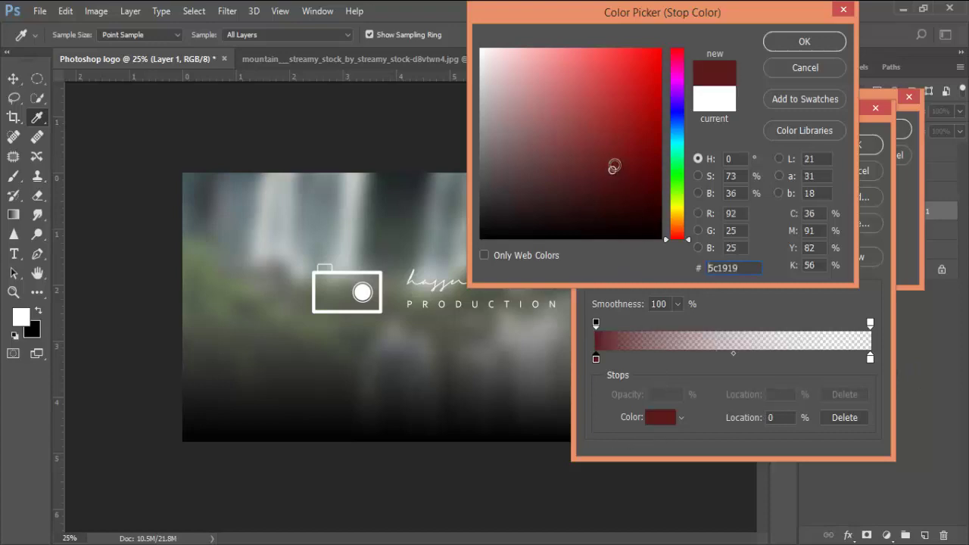
mouse_move(604, 187)
left_mouse_down()
mouse_move(581, 216)
mouse_move(432, 231)
mouse_move(463, 235)
left_mouse_up()
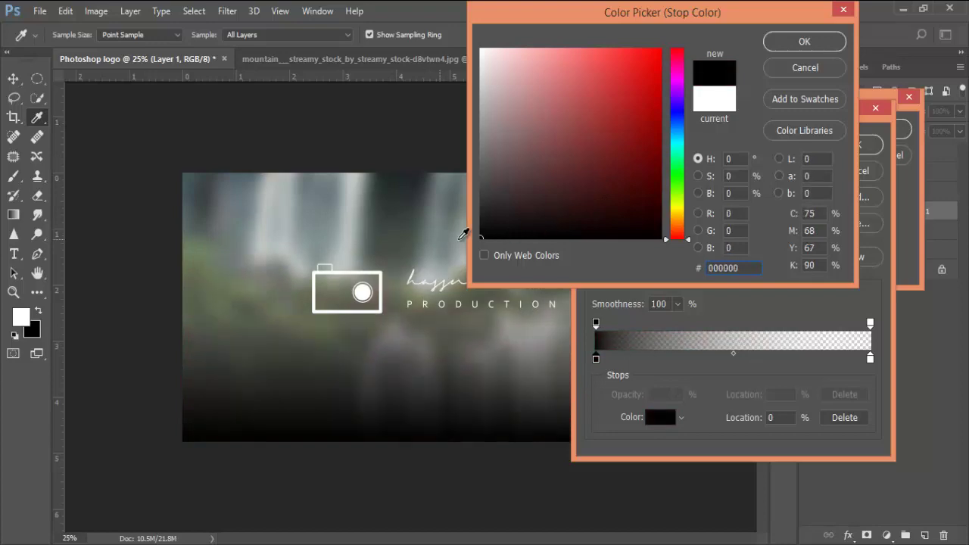
left_click(805, 45)
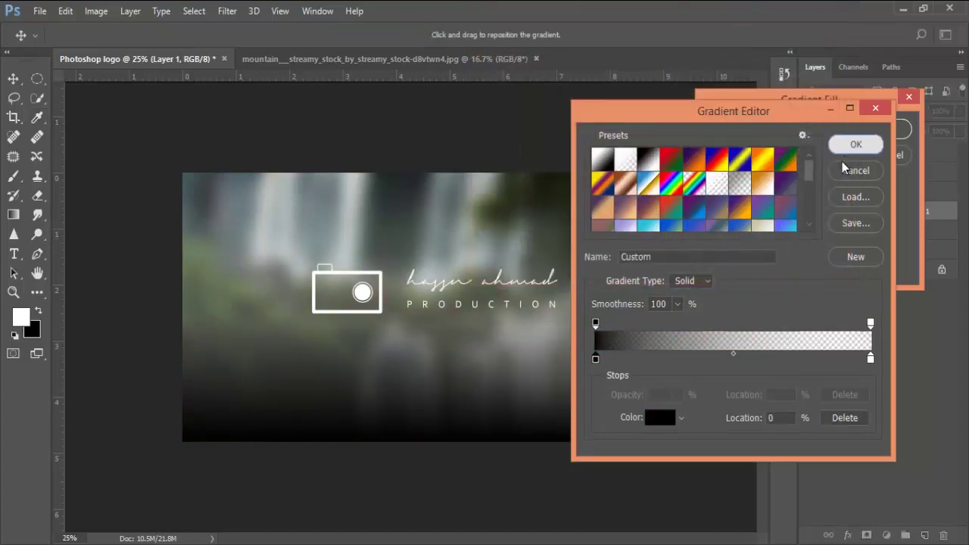
left_click(856, 145)
Step: Make the gradient fill Radial and Reversed, with its scale raised to 1000%
left_click(778, 229)
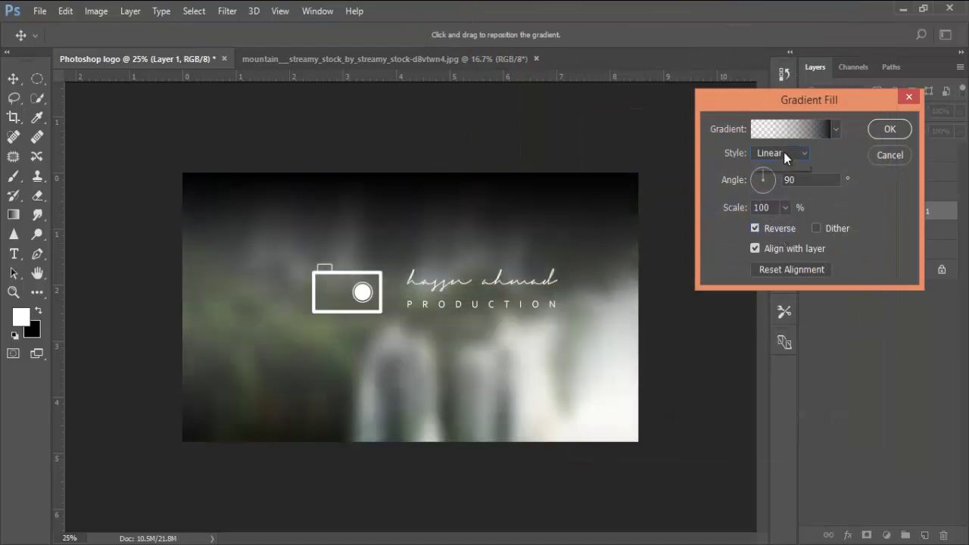
left_click(783, 152)
left_click(772, 166)
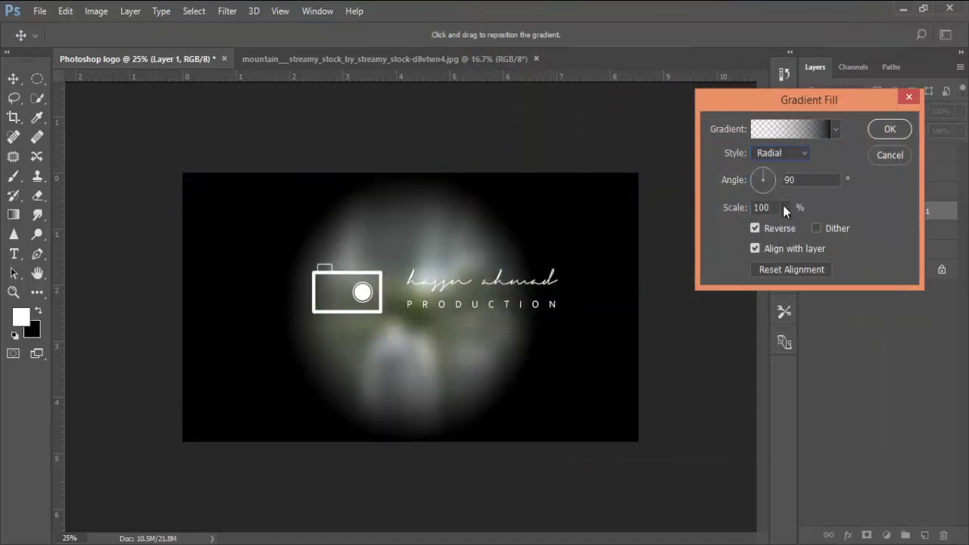
left_click_drag(784, 208, 792, 229)
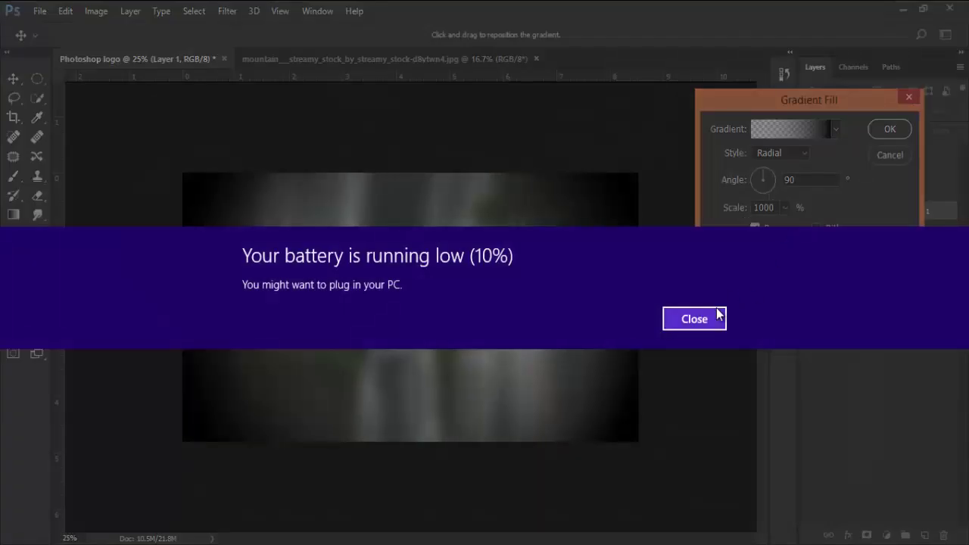
left_click(714, 319)
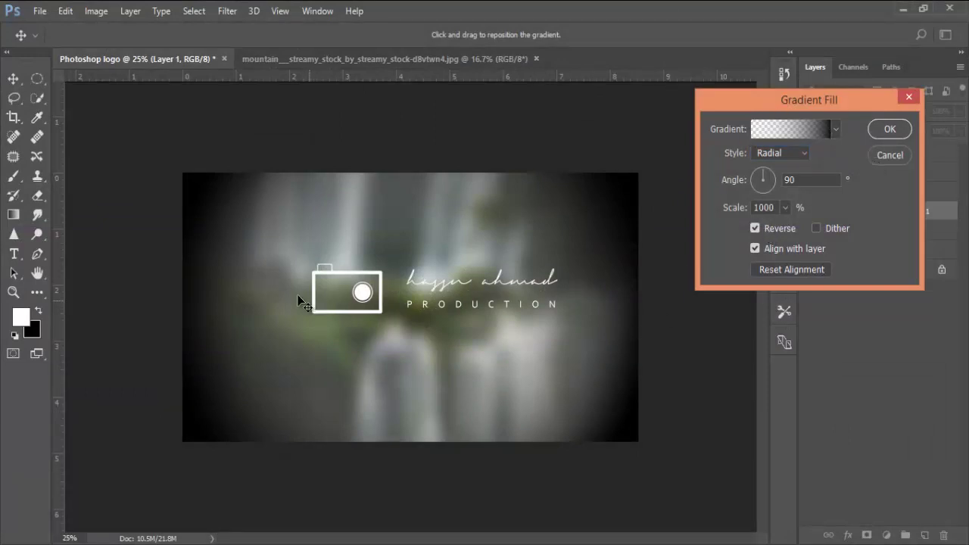
Step: Commit Gradient Fill 1, lower it to 57% opacity, then hide it
left_click(889, 137)
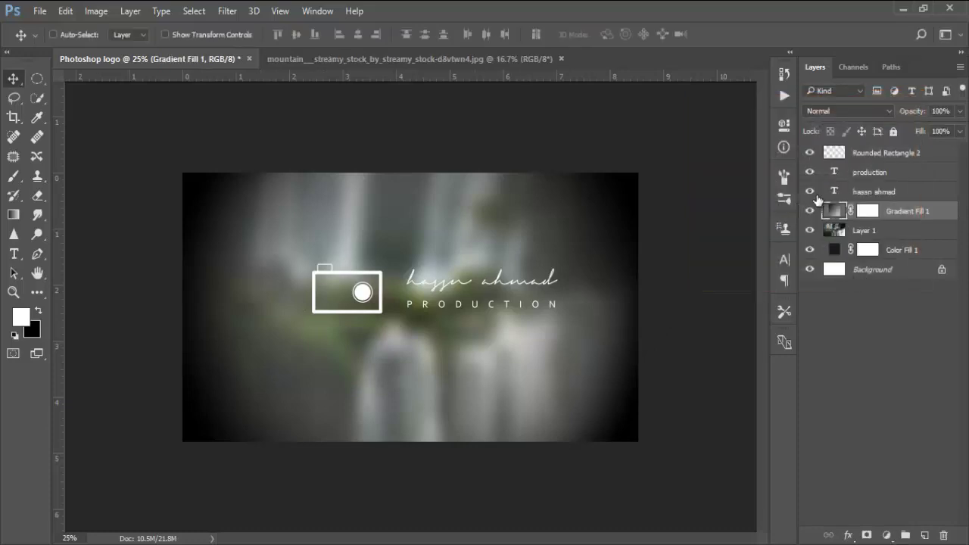
left_click_drag(916, 116, 883, 118)
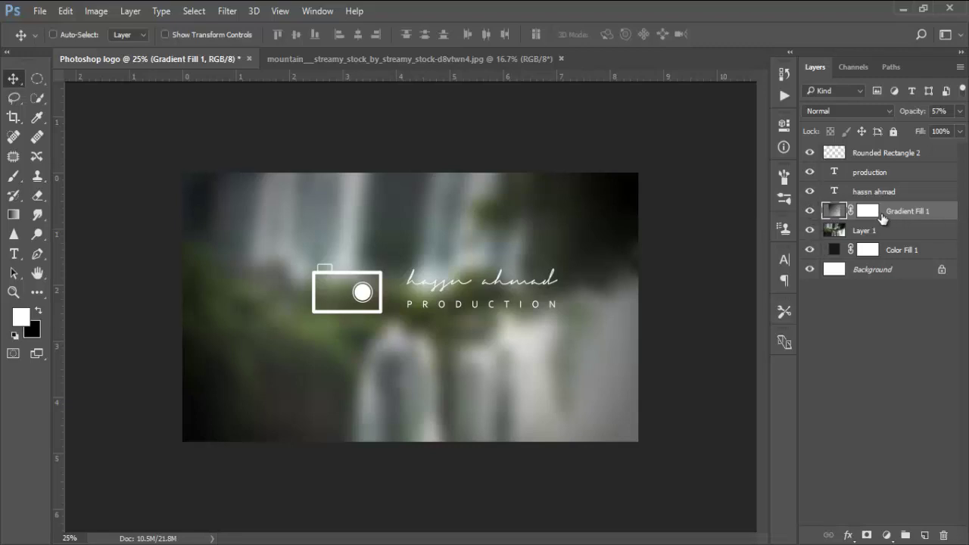
left_click(810, 211)
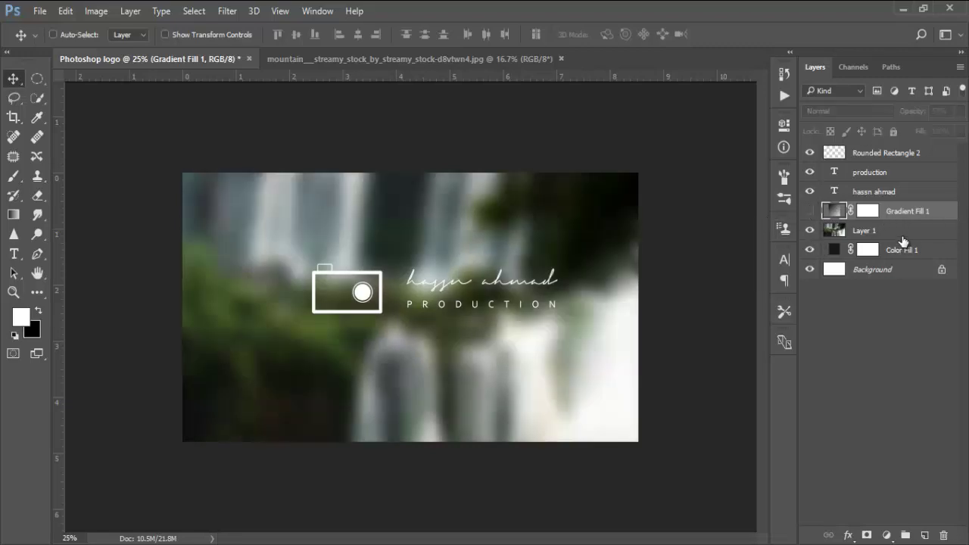
Step: Lower the waterfall photo layer's opacity to 31%
left_click(902, 233)
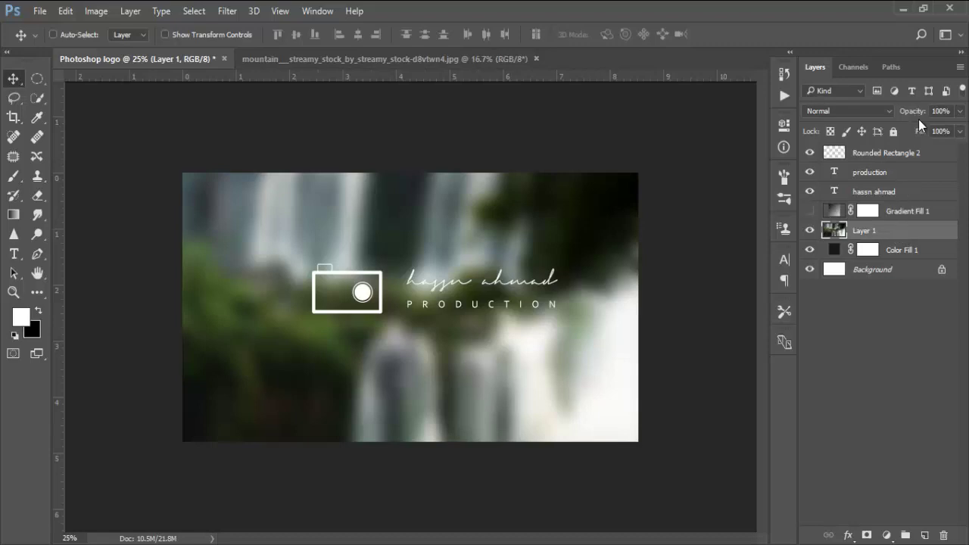
left_click_drag(917, 114, 873, 114)
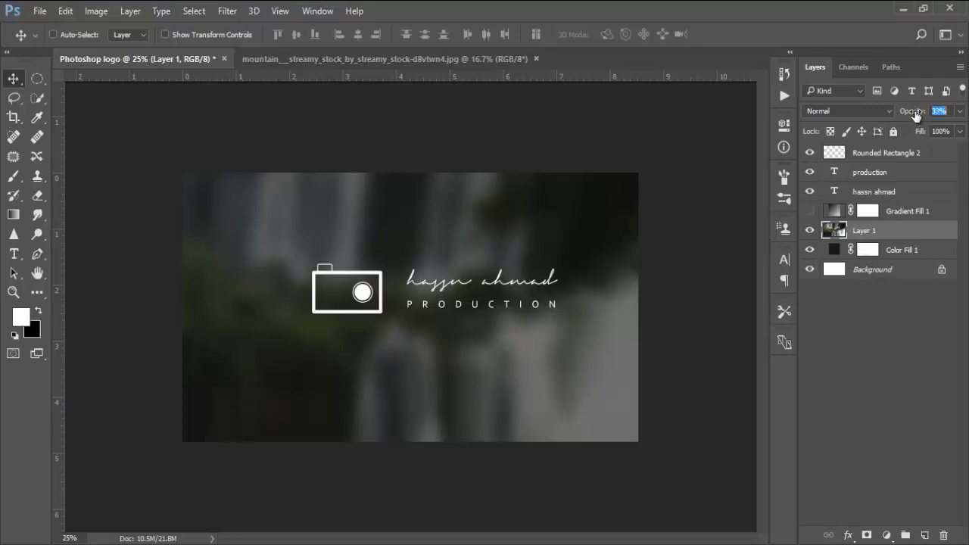
left_click_drag(918, 114, 912, 113)
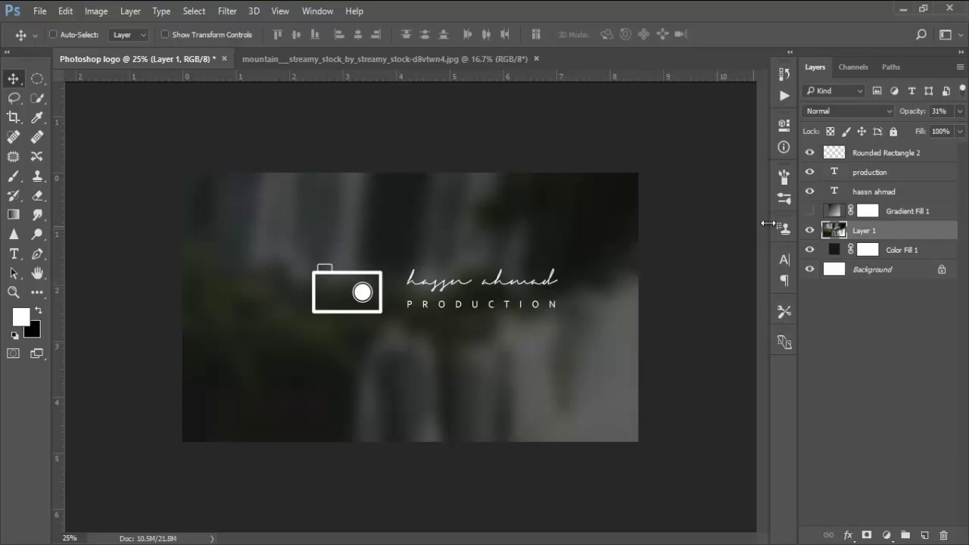
Step: Select the hassn ahmad, production and Rounded Rectangle 2 layers and move them slightly down-left
left_click(906, 193)
left_click(925, 172, "ctrl")
left_click(928, 155, "ctrl")
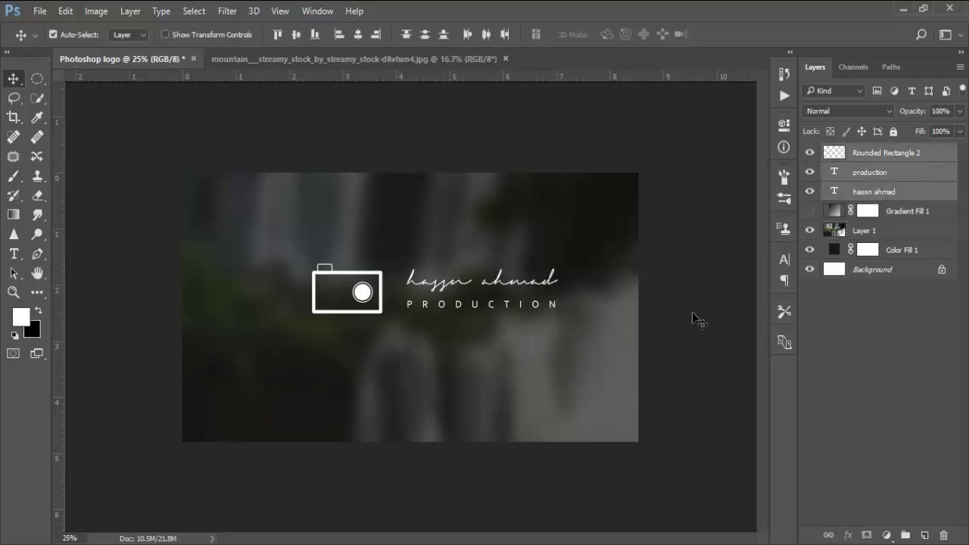
left_click_drag(541, 306, 530, 319)
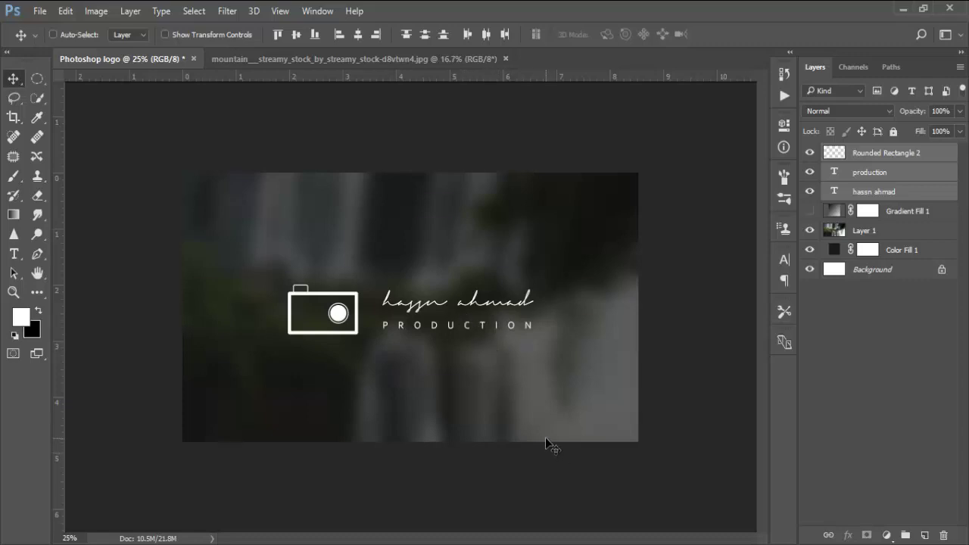
Step: Merge all visible layers into the Background layer with Merge Visible
right_click(868, 194)
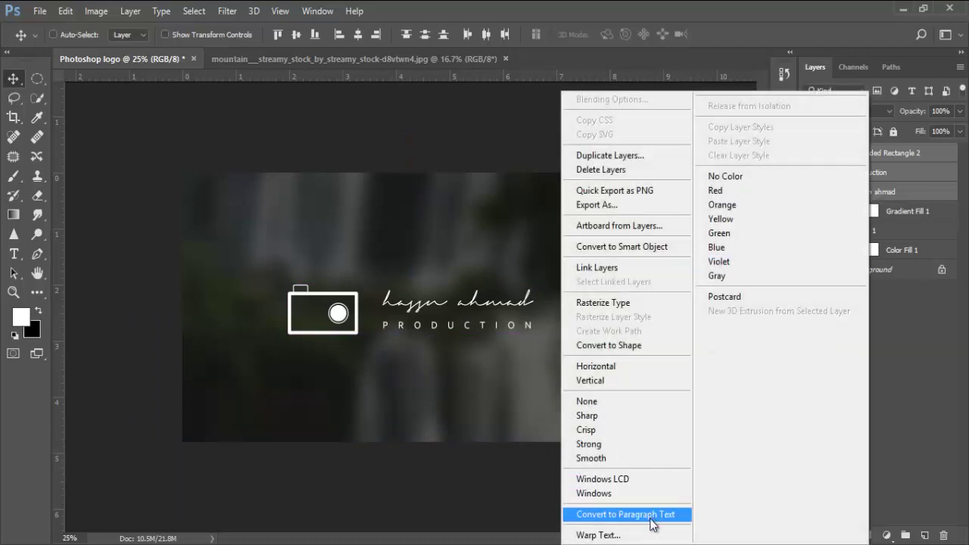
left_click(910, 268)
right_click(910, 269)
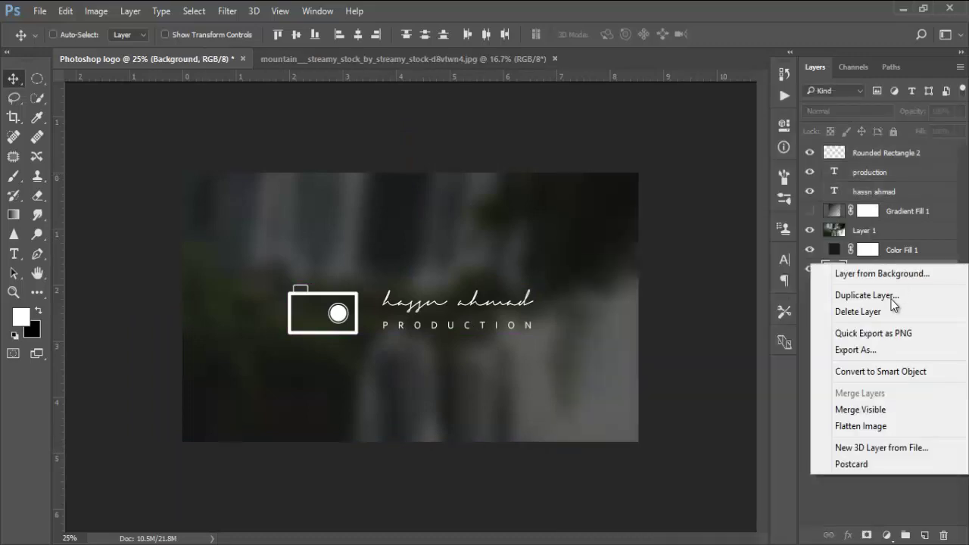
left_click(885, 410)
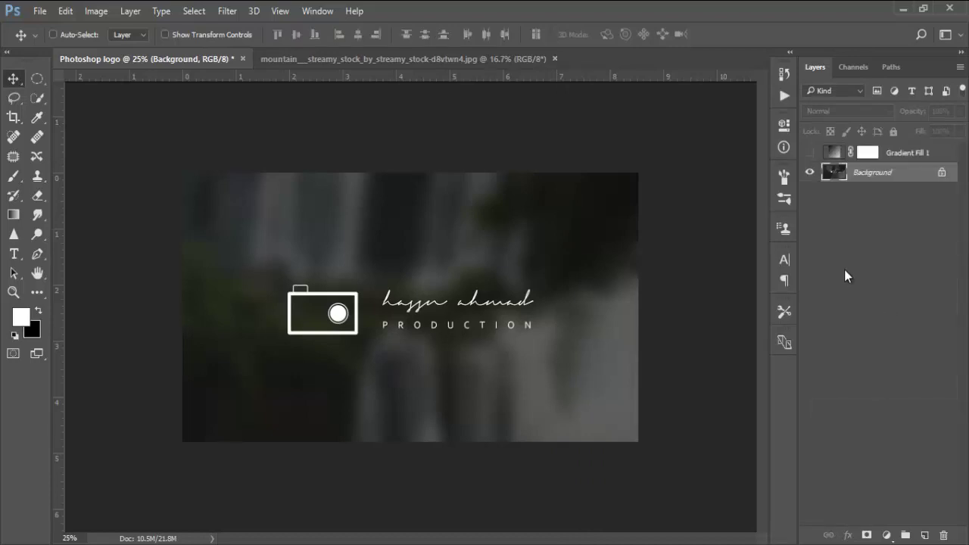